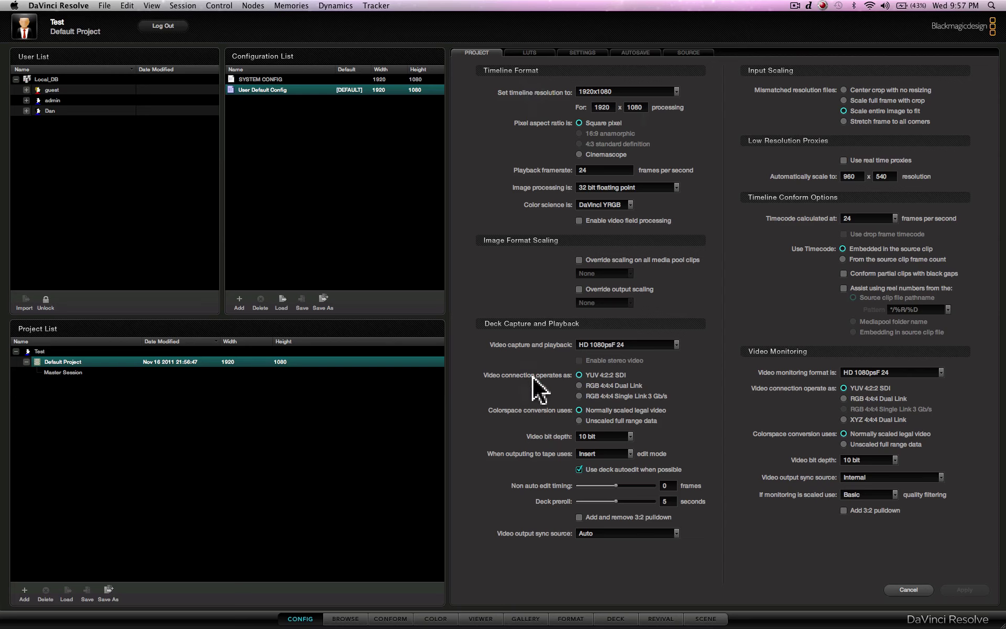
Step: Review the default project's LUT, general, autosave and project configuration settings
left_click(529, 52)
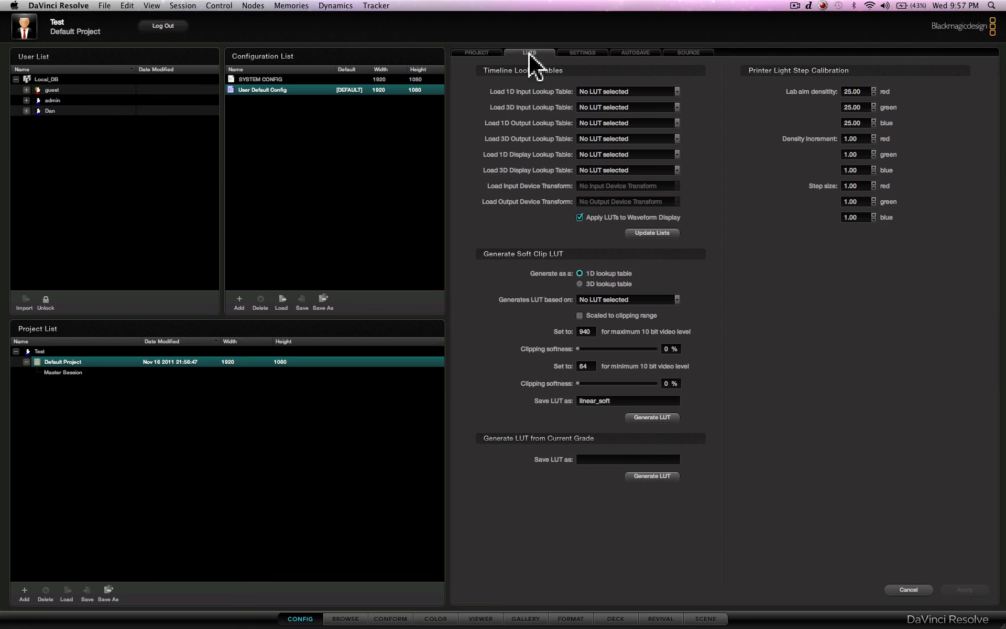
left_click(577, 53)
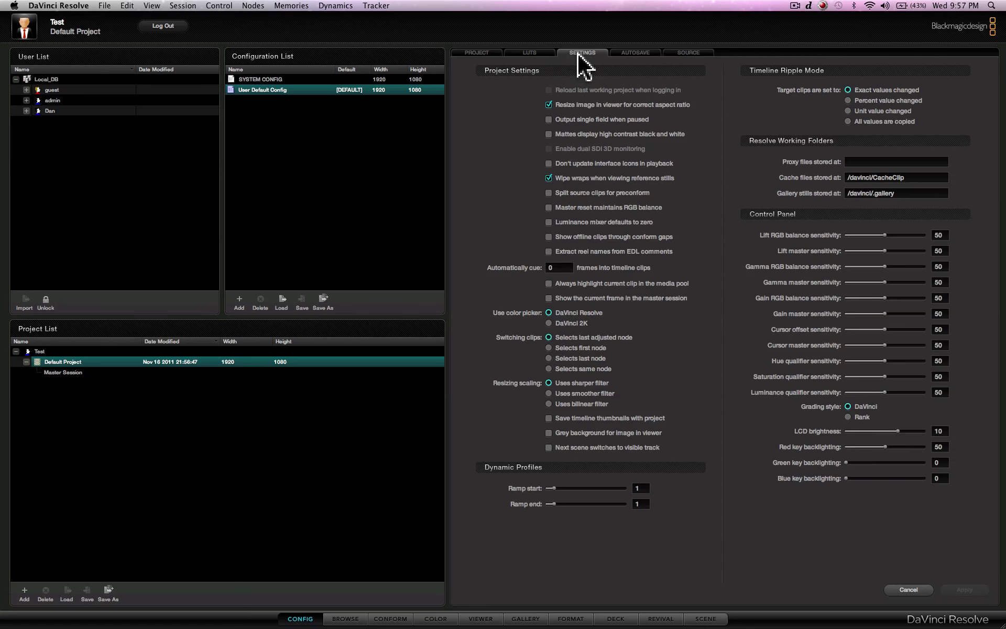
left_click(645, 54)
left_click(485, 54)
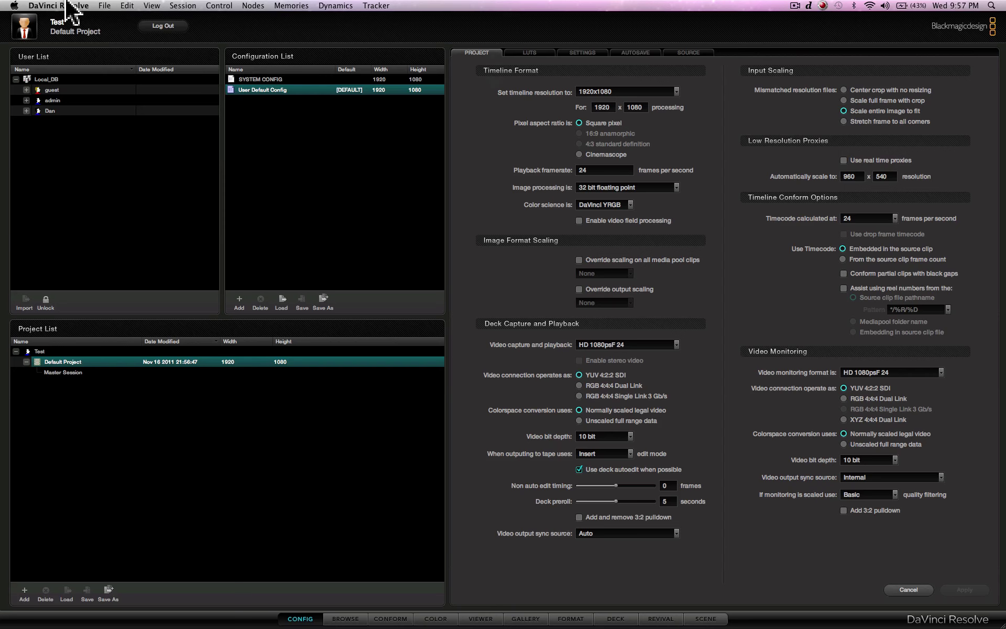
Step: Review the preferences for media storage volumes, video capture hardware and control panel type, leaving them unsaved
left_click(68, 7)
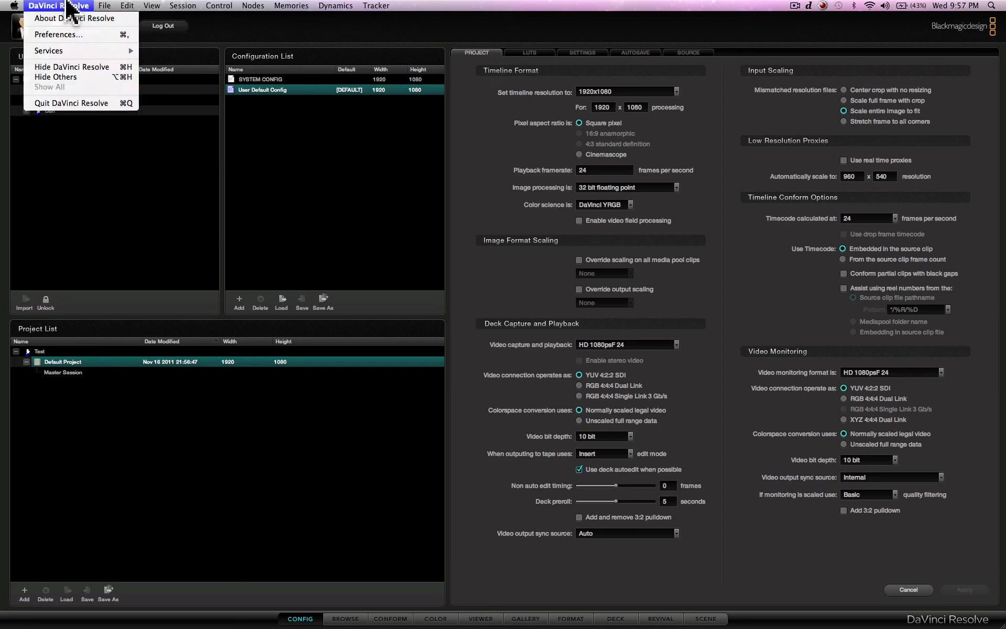
left_click(68, 35)
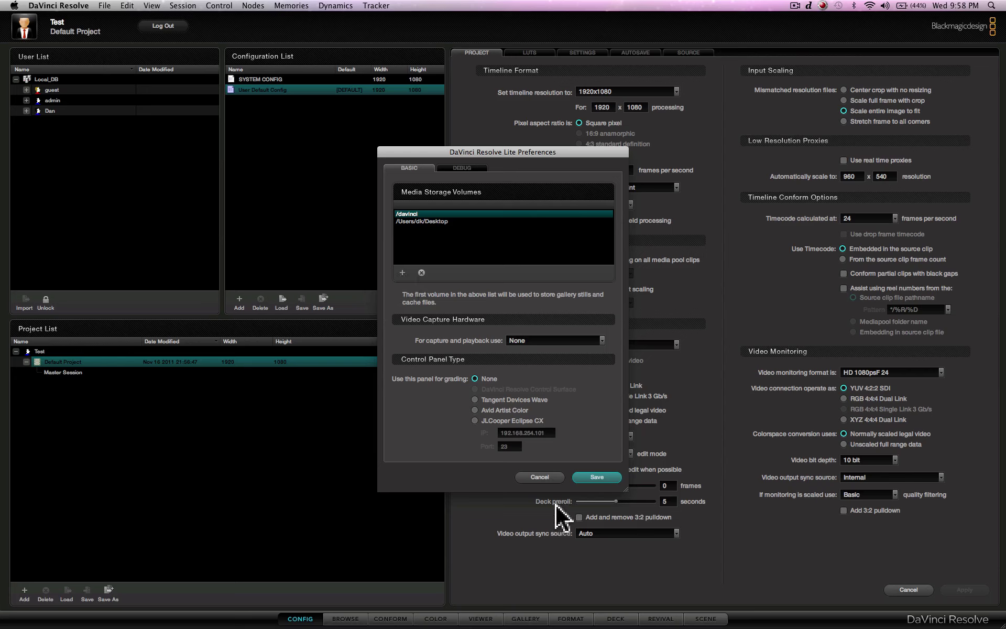
left_click(537, 481)
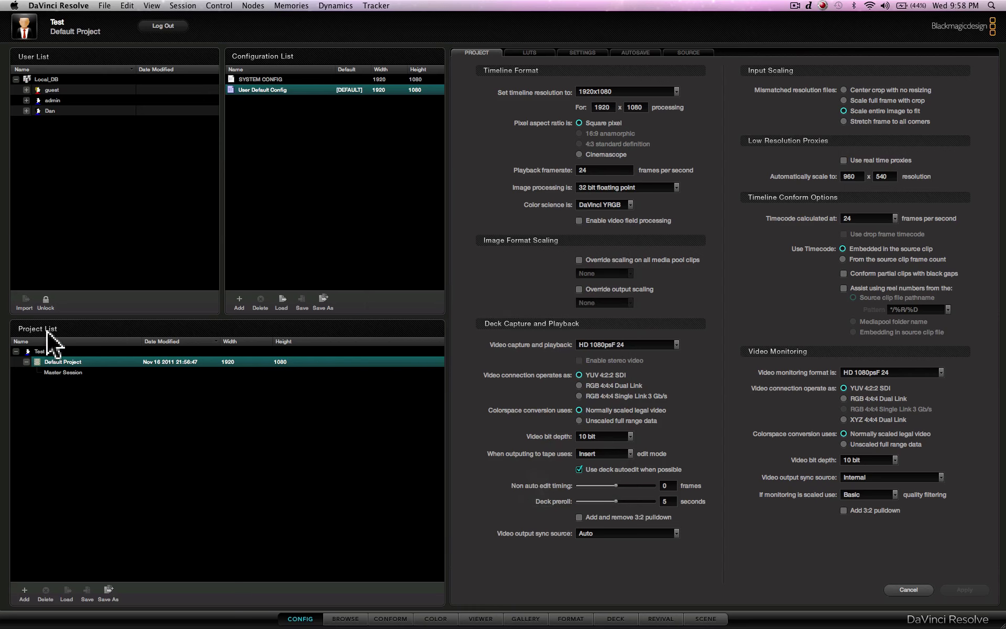
Step: Create a new project named "Davinci Test"
left_click(24, 591)
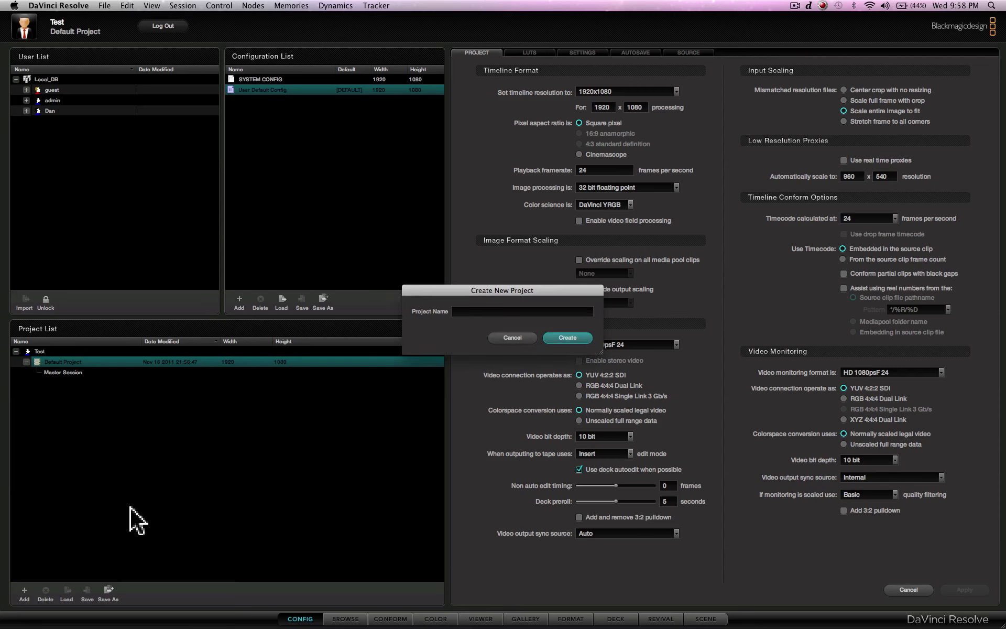
type("Davinci Test")
left_click(554, 337)
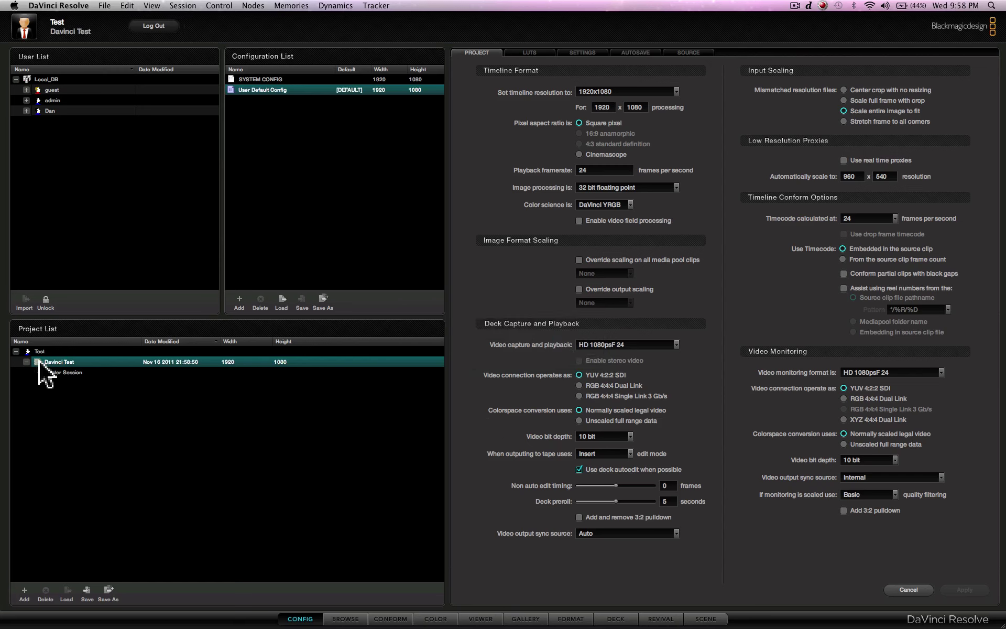
Step: Add the A001_0128N8.RDM folder from OCT21_plates on the Desktop volume, with its subfolders, into the media pool
left_click(338, 621)
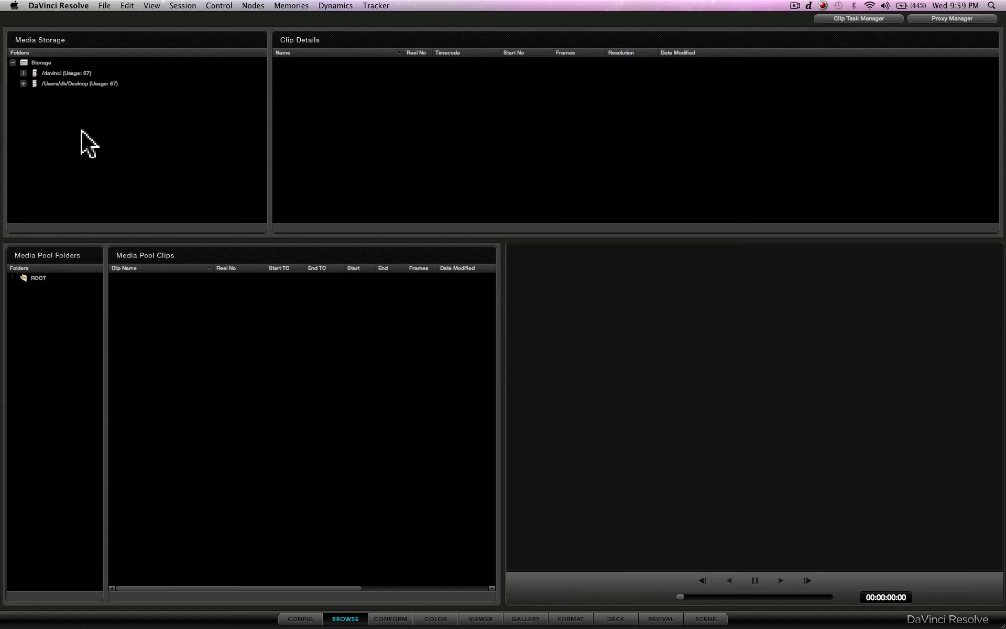
left_click(22, 84)
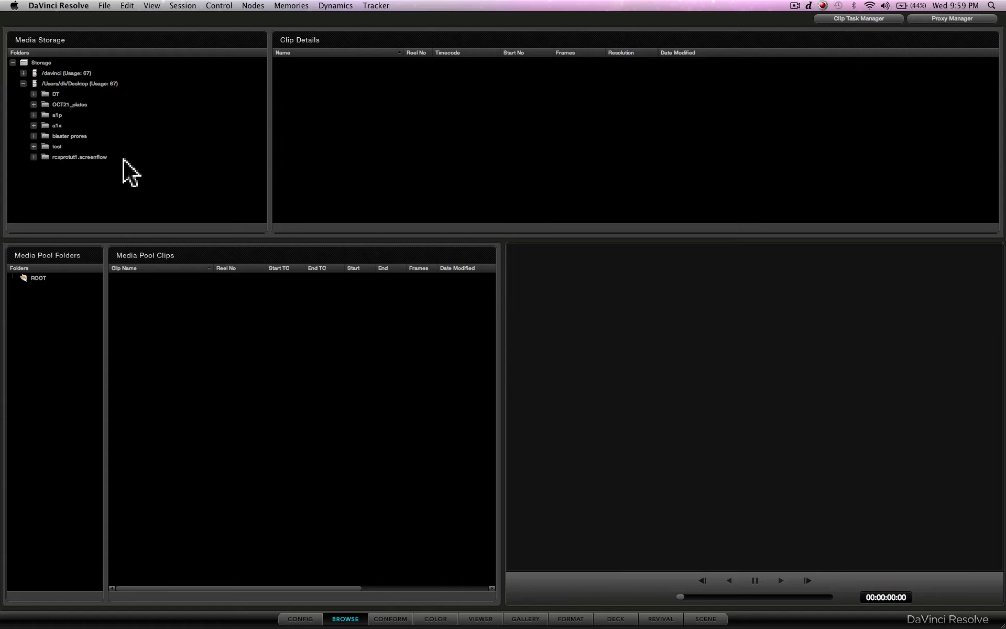
left_click(47, 105)
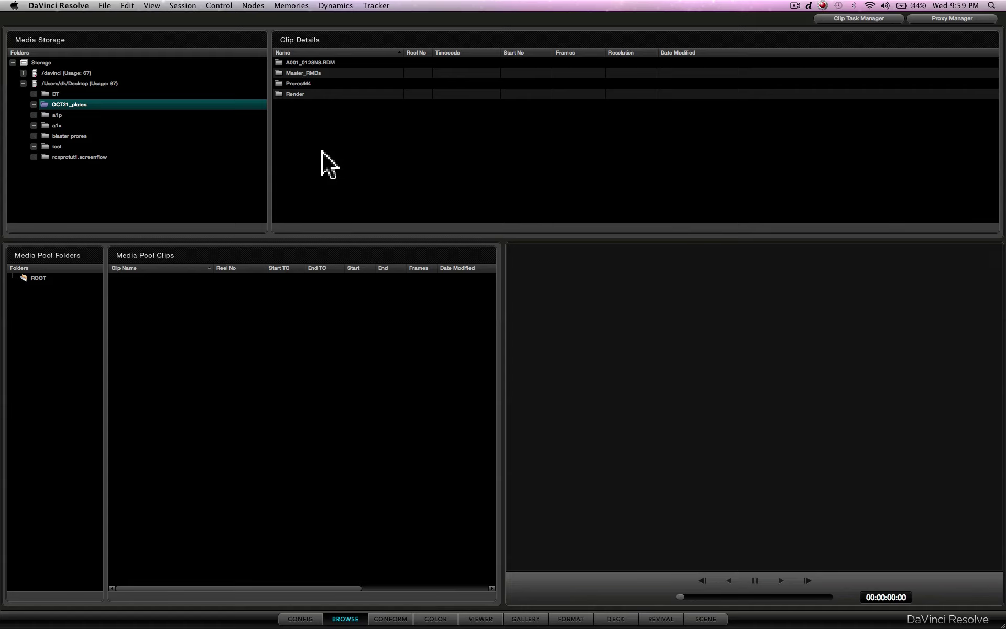
left_click(313, 63)
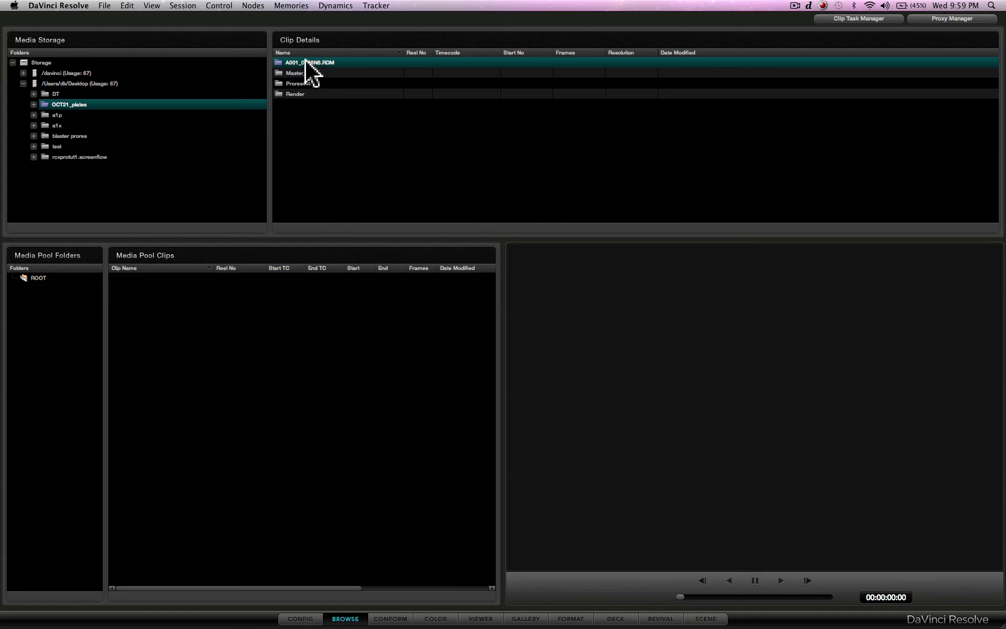
right_click(306, 63)
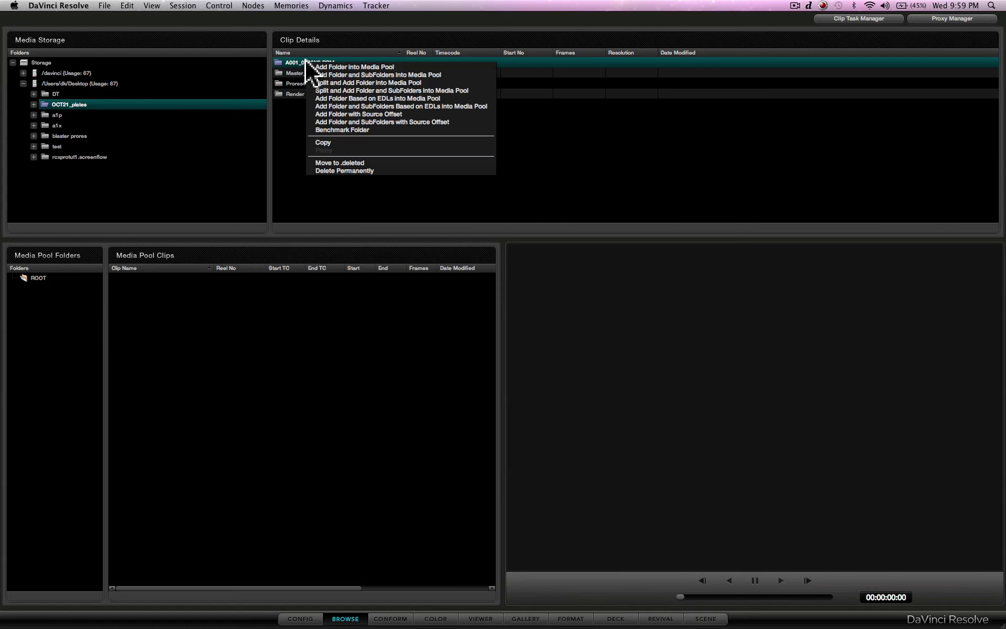
left_click(441, 75)
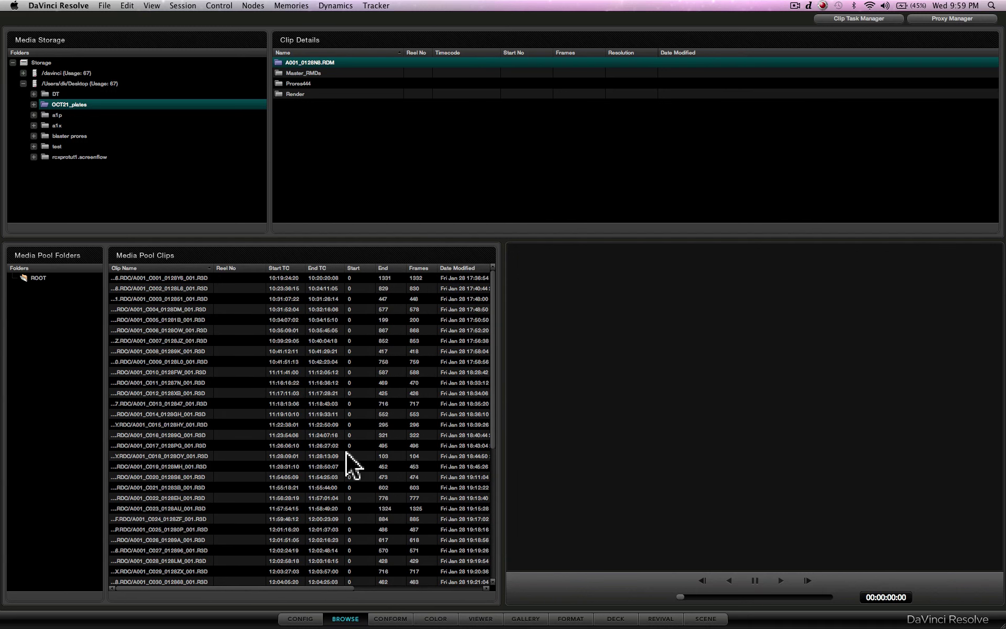
Step: Create a Master Session timeline from the media pool clips with start timecode 01:00:00:00
left_click(398, 621)
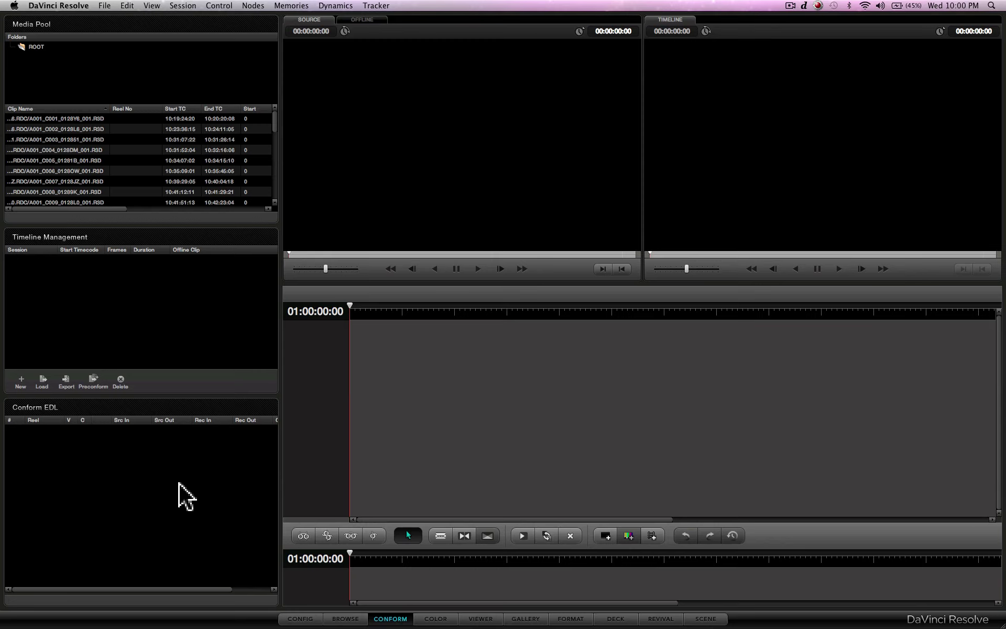
left_click(20, 383)
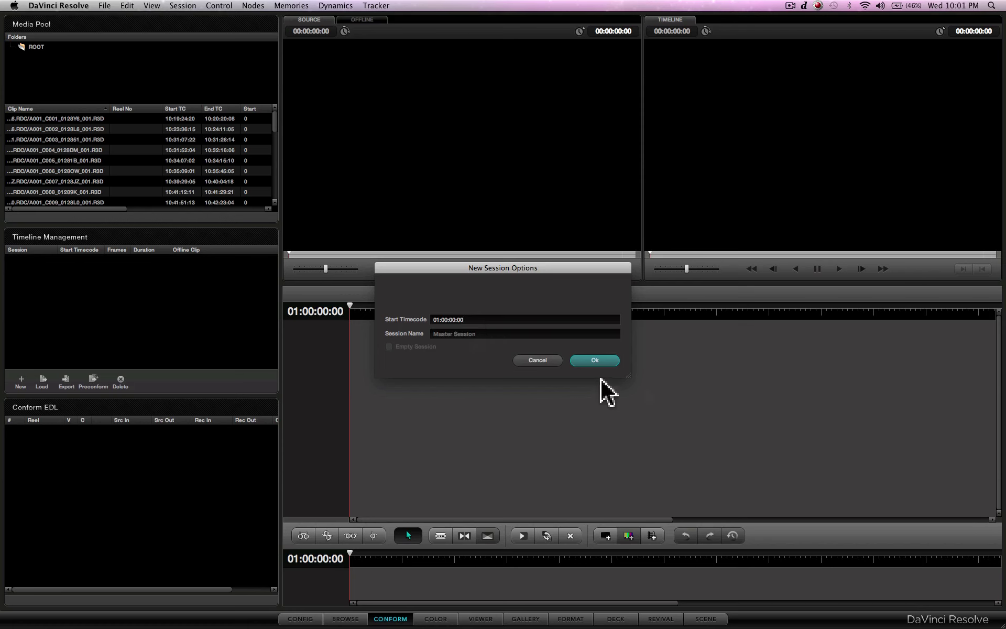
left_click(598, 361)
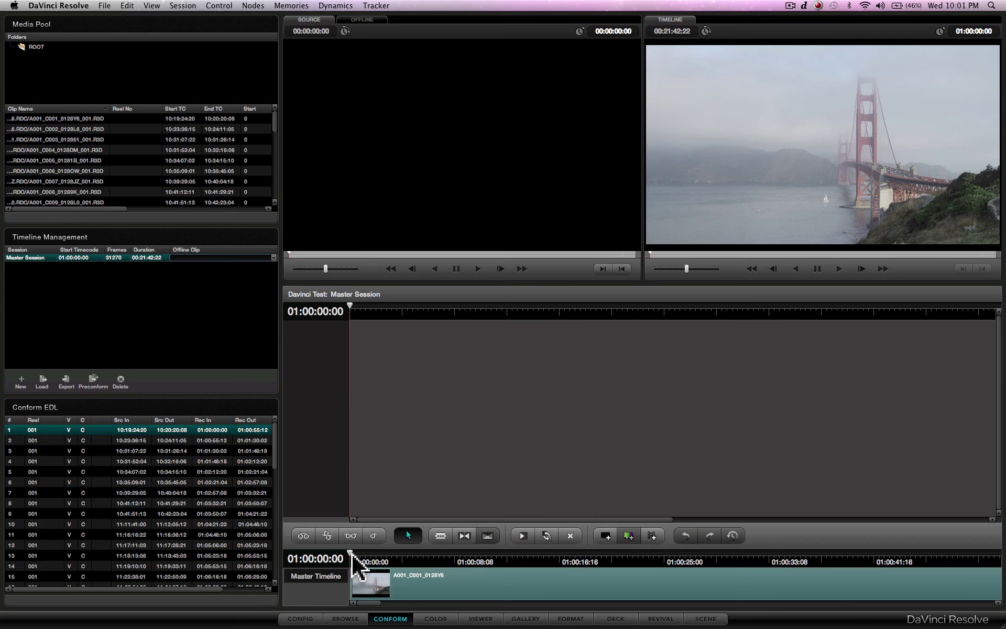
left_click_drag(350, 554, 5, 551)
Step: Edit the first clip's RED codec settings on the Color page to decode using Clip with the REDlog Film gamma curve, and apply the changes
left_click(433, 623)
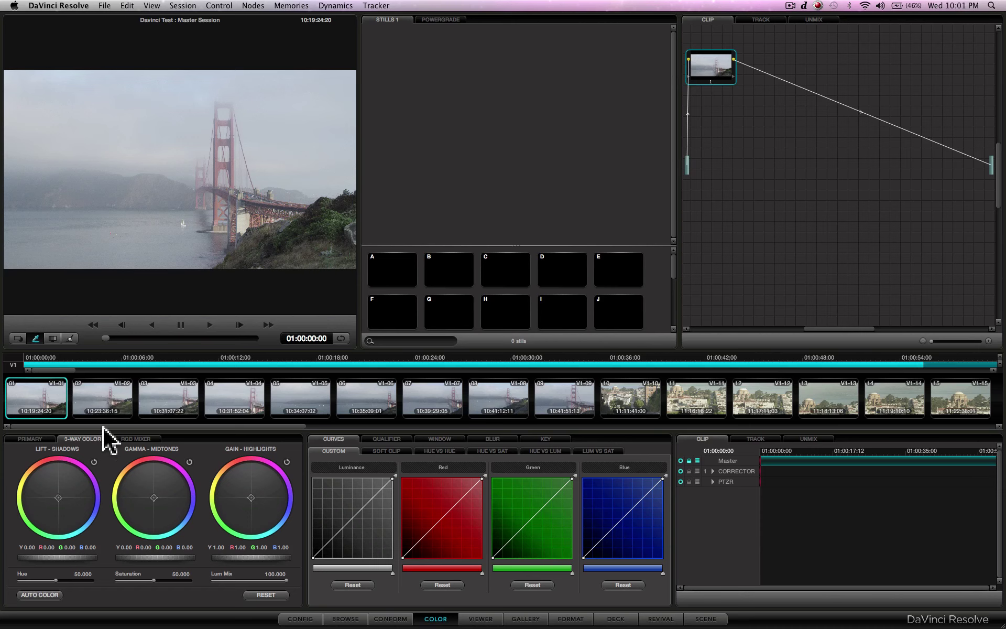
right_click(43, 394)
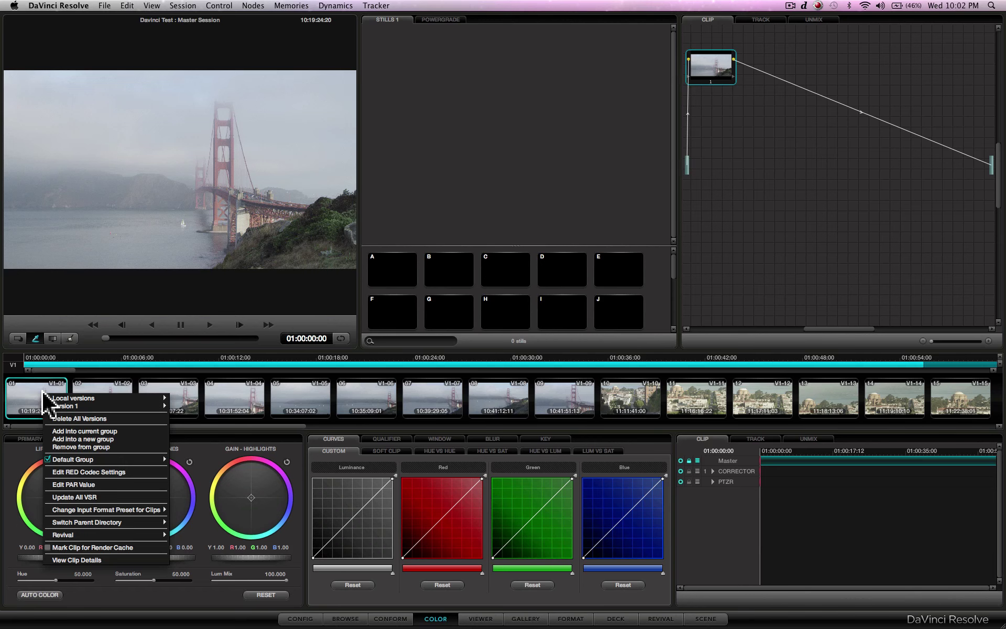
left_click(105, 472)
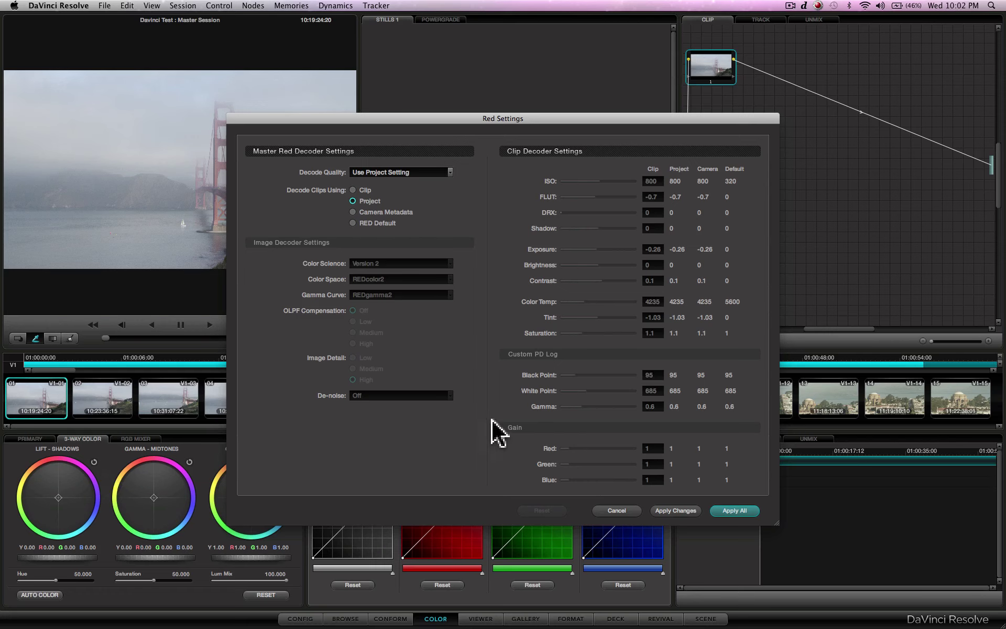
left_click(446, 175)
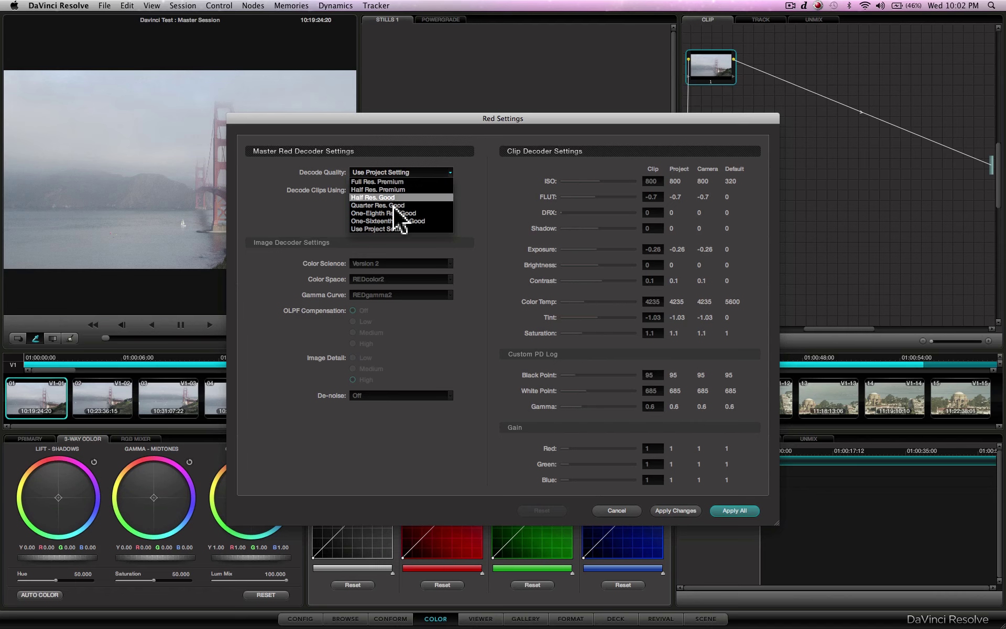
left_click(462, 212)
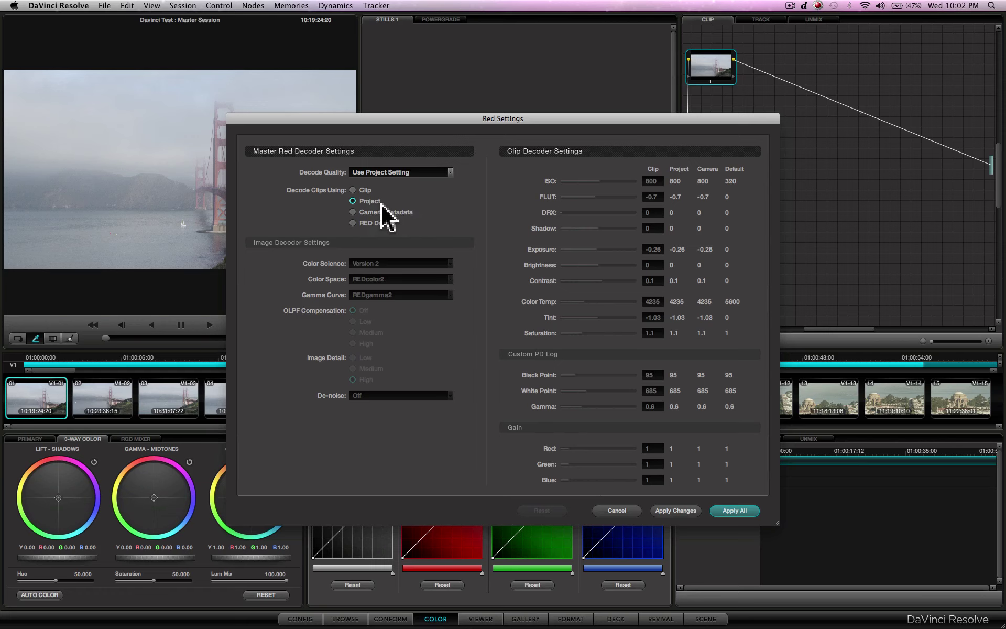
left_click(352, 223)
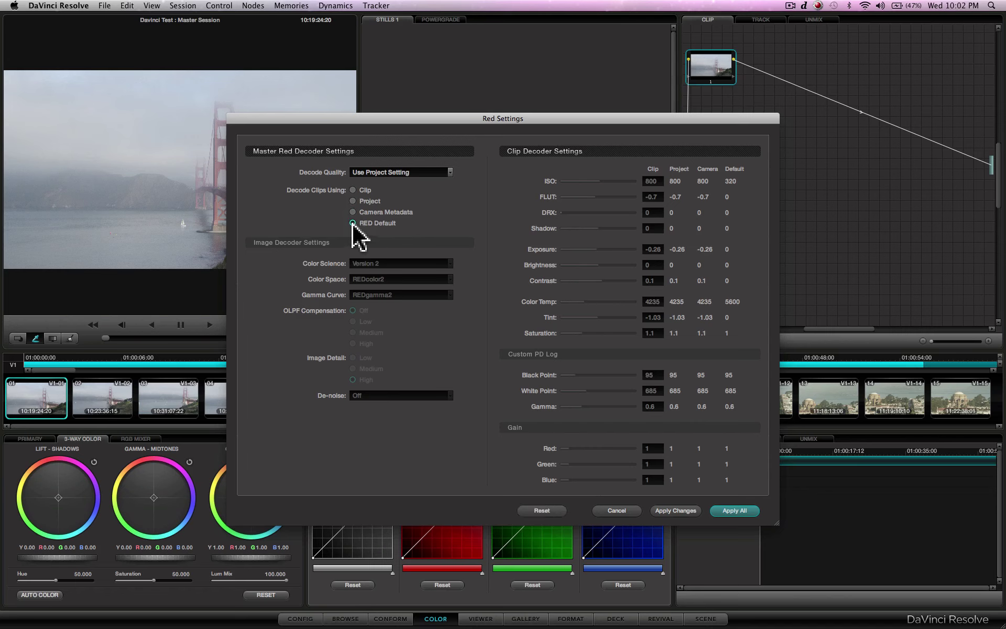
left_click(352, 190)
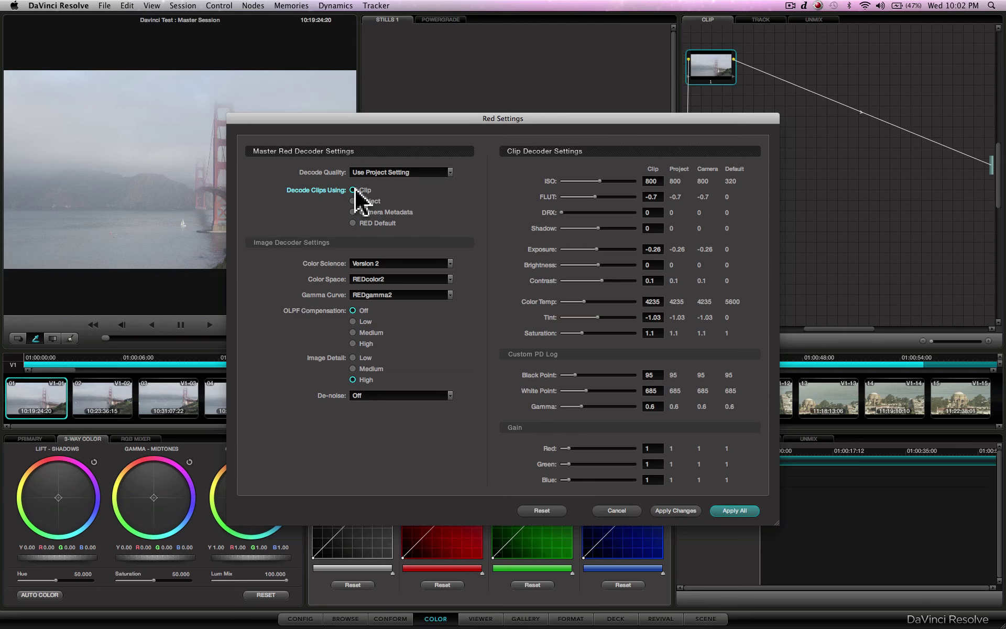
left_click(450, 294)
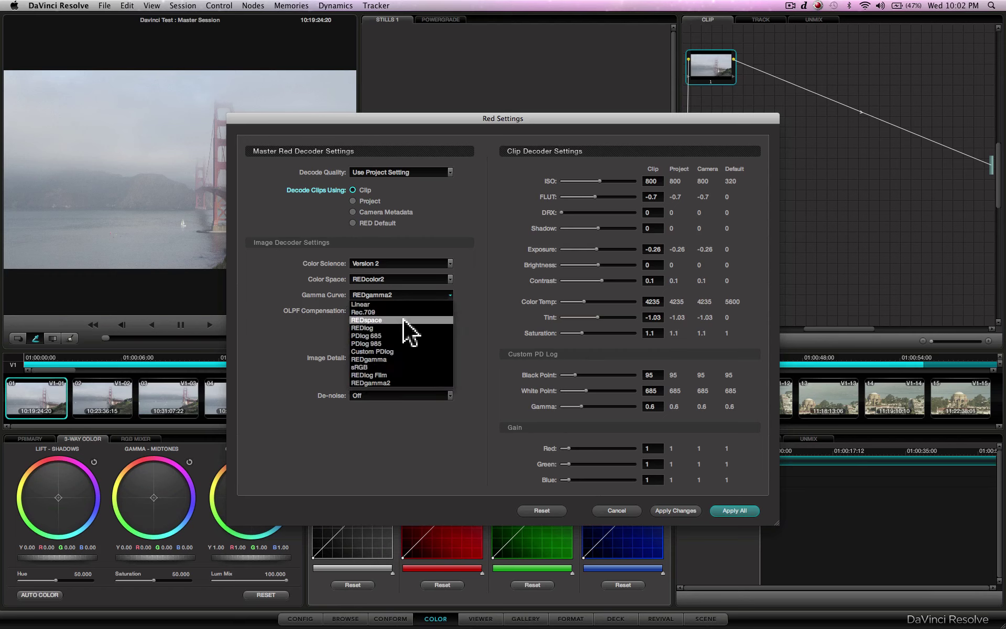
left_click(378, 375)
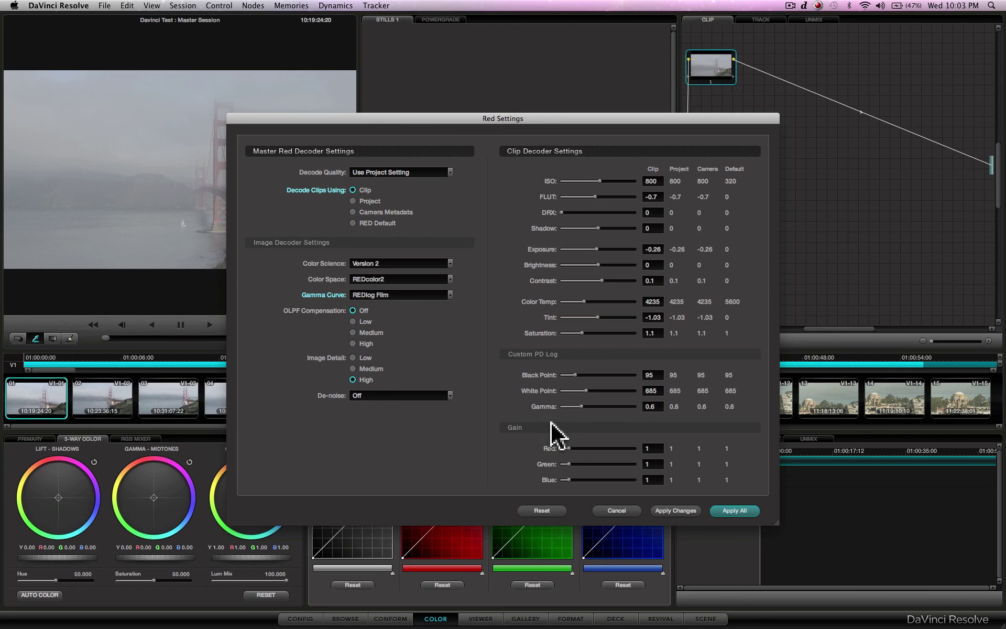
left_click(675, 510)
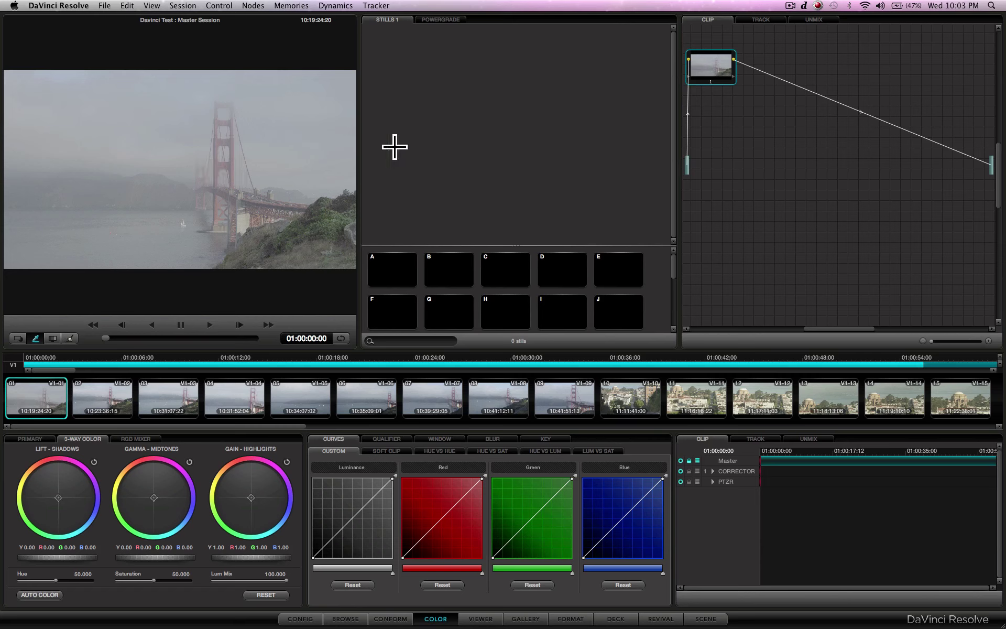
Step: Apply the Arri LogC to Rec709 3D LUT to the first clip's node
right_click(710, 71)
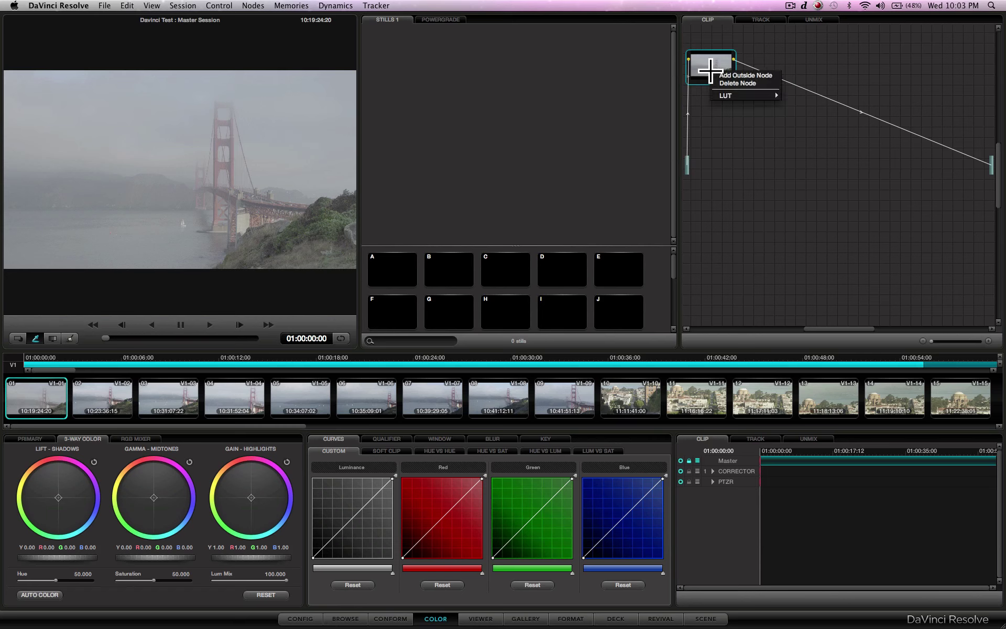
mouse_move(738, 96)
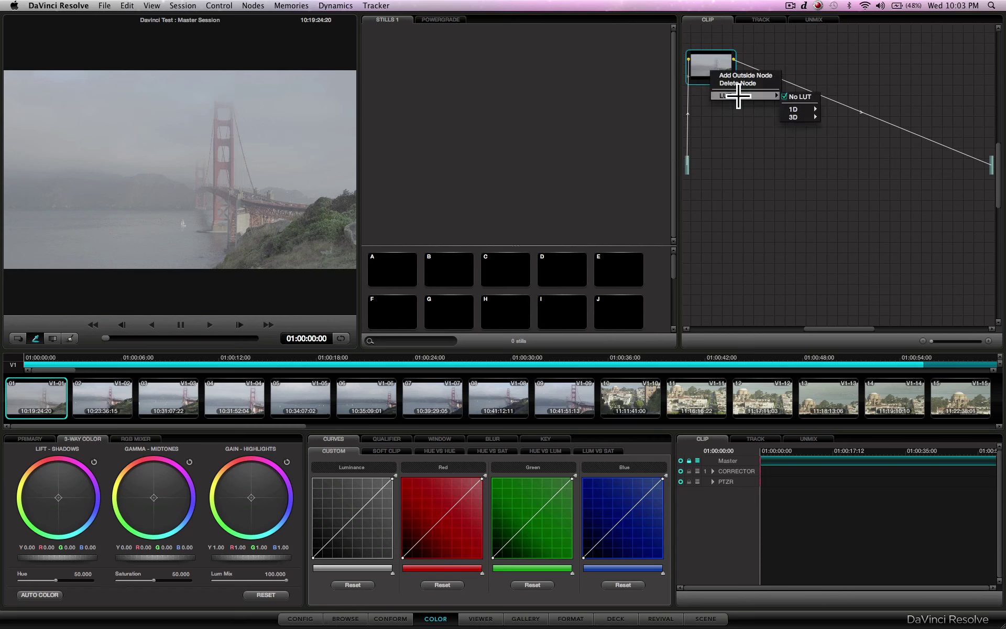
mouse_move(804, 117)
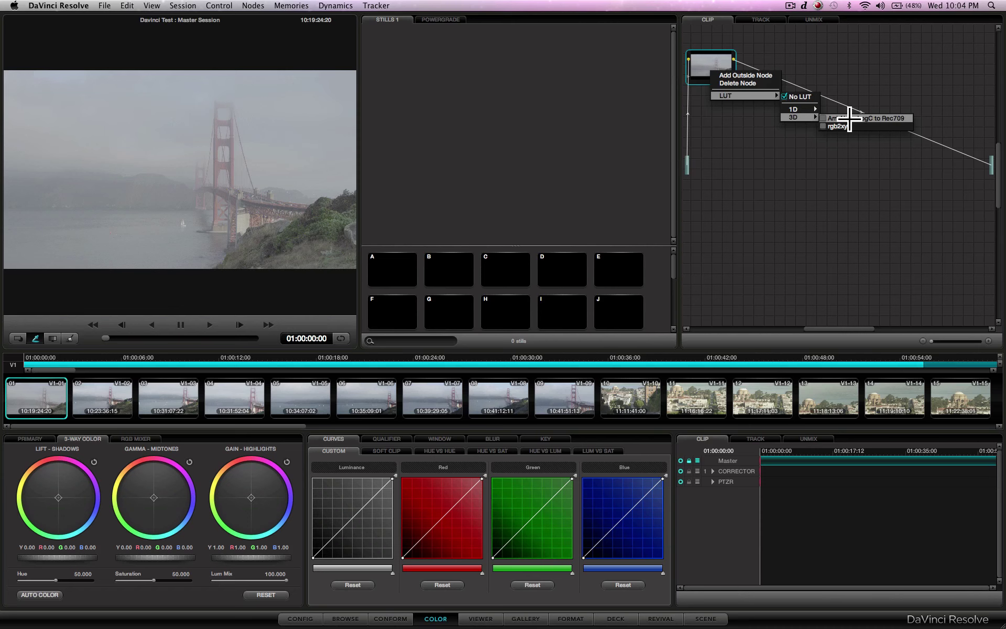
left_click(848, 119)
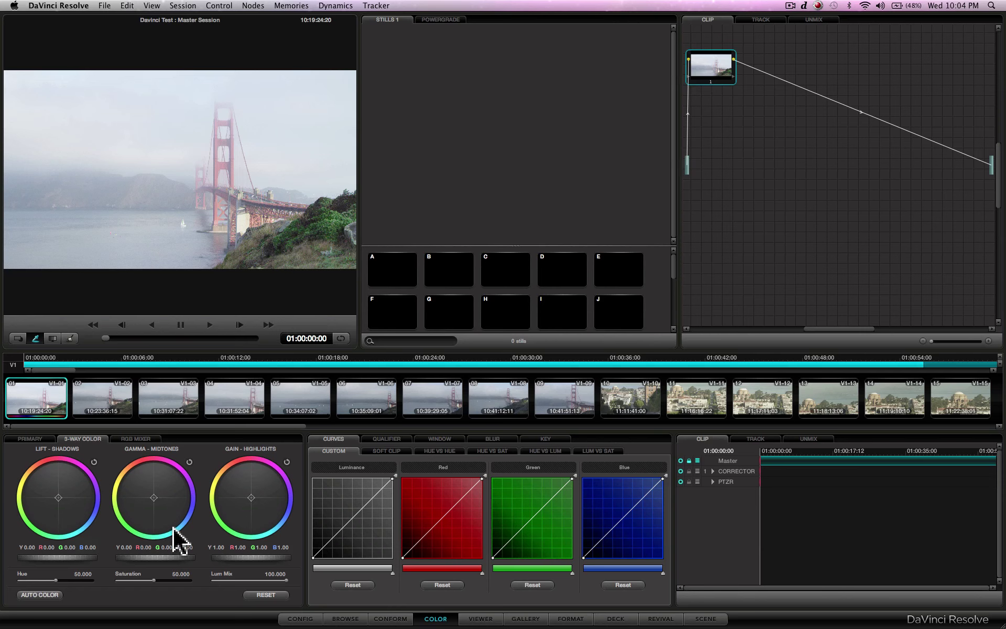
Step: Set the first clip's master gain to 0.96, gamma to 0.01 and lift to -0.06 in the 3-way color controls
left_click(18, 441)
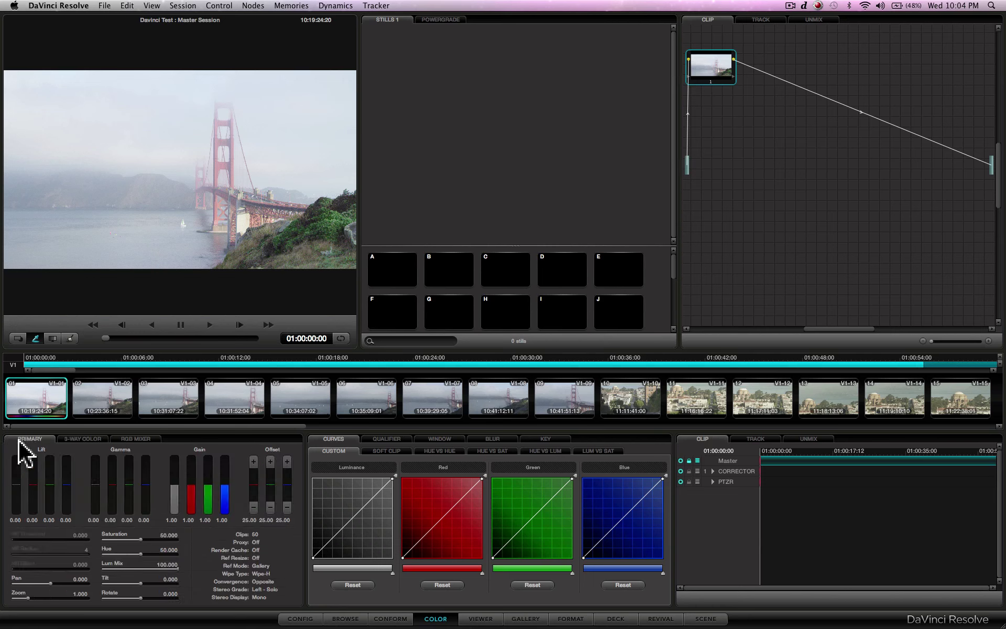
left_click(135, 440)
left_click(88, 440)
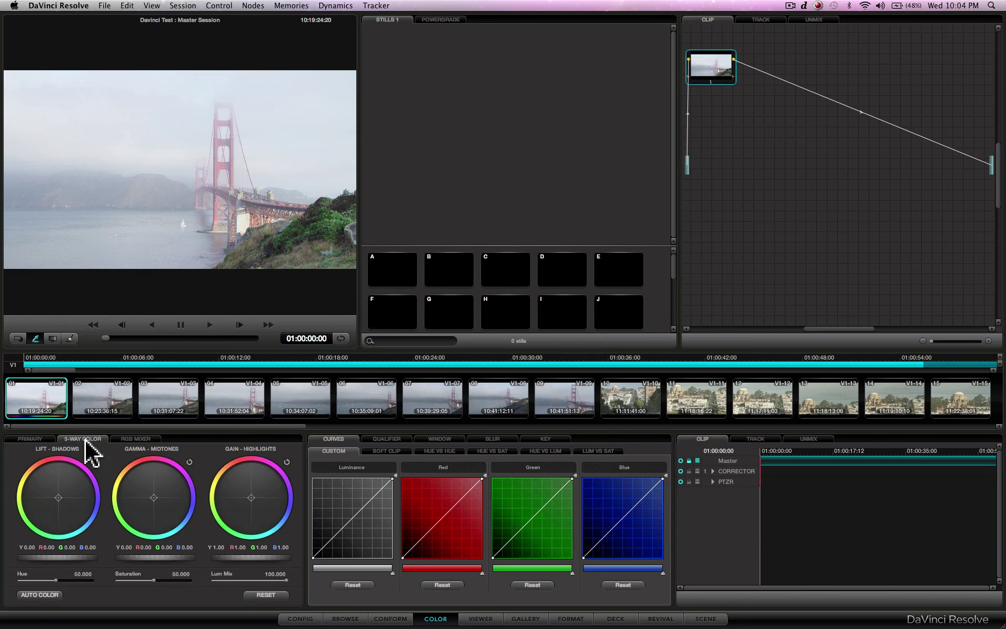
left_click_drag(243, 559, 167, 556)
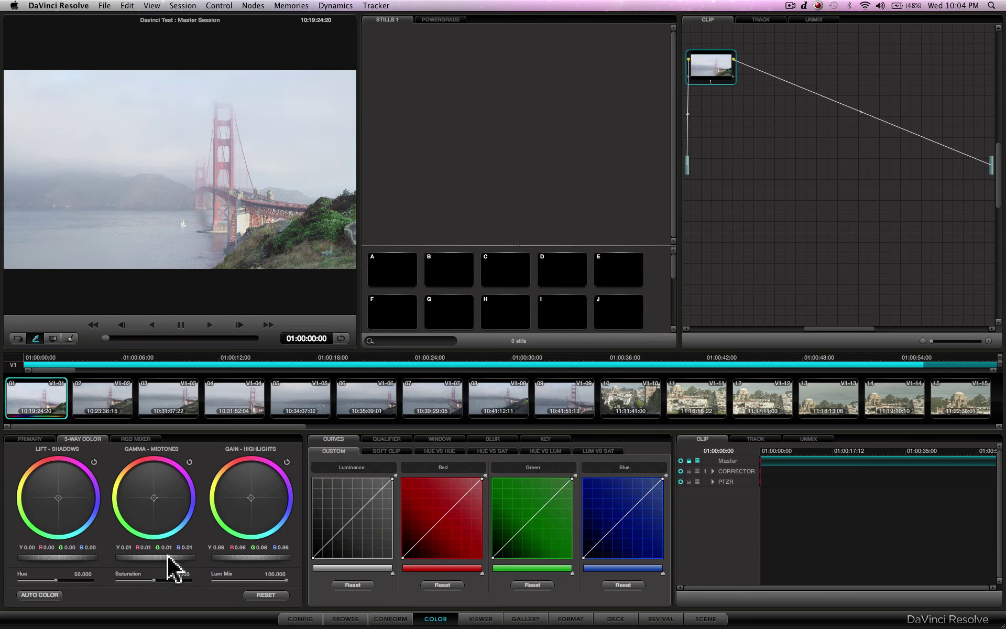
left_click_drag(79, 557, 26, 557)
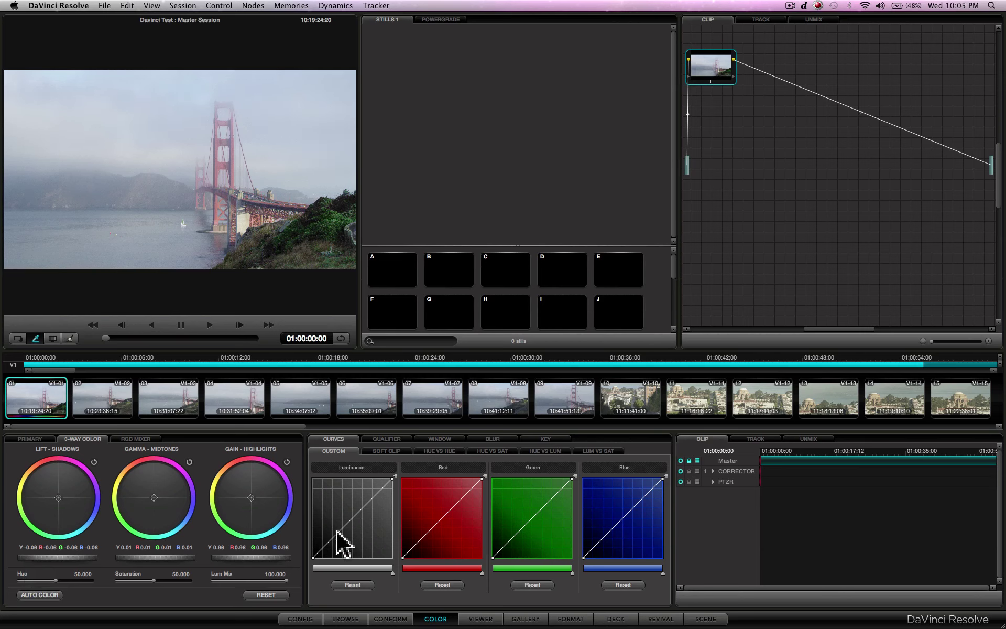
Step: Shape the first clip's Luminance custom curve with three control points, slightly lowering shadows and midtones and raising the highlights
left_click(330, 547)
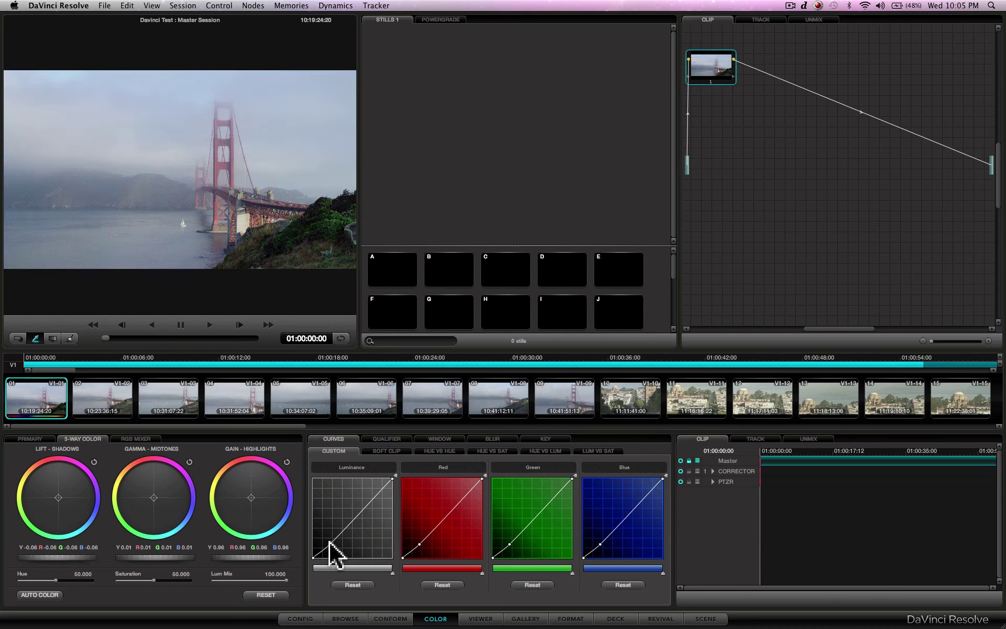
left_click_drag(331, 541, 368, 492)
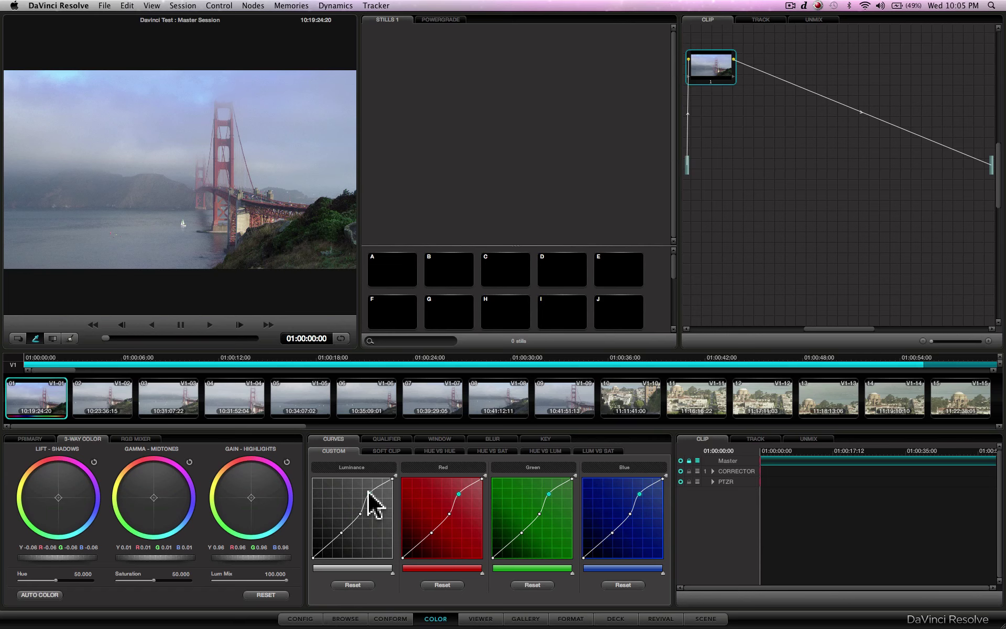
left_click(369, 493)
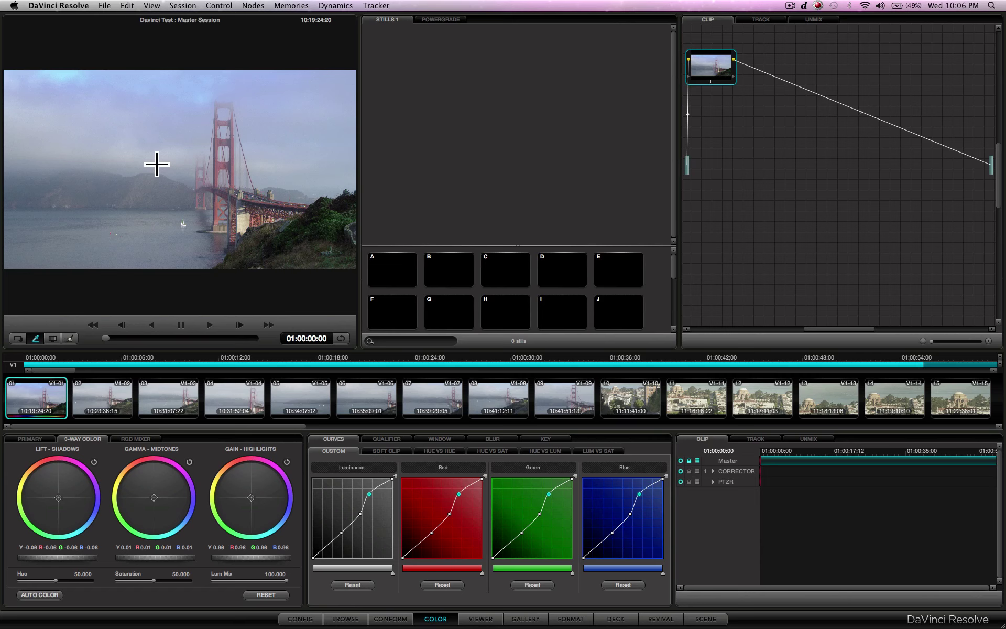
Step: Open the session's render settings and enable using the prefix, suffix and number of digits from source
left_click(191, 7)
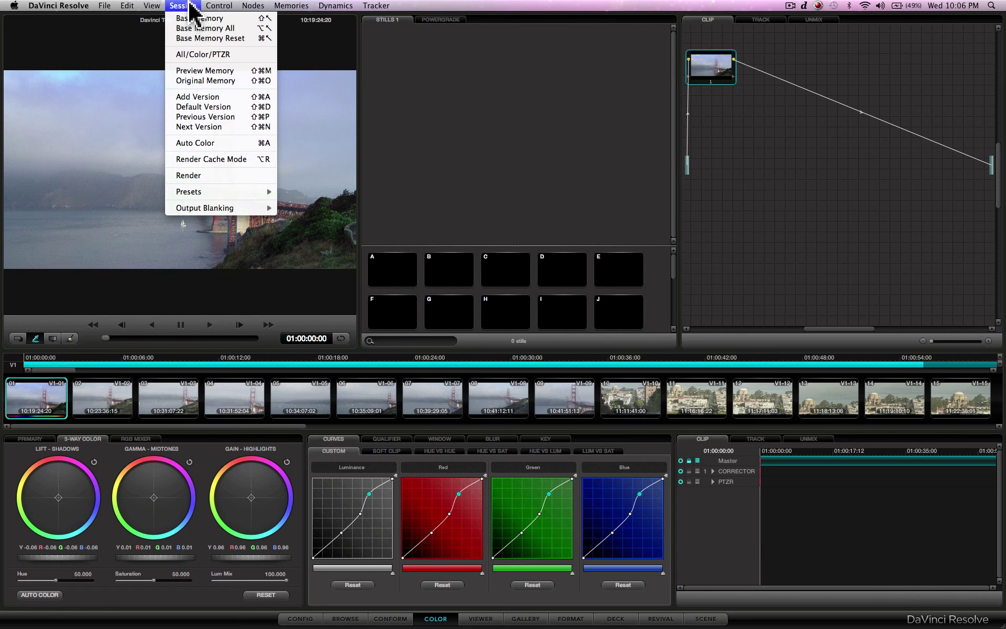
left_click(203, 175)
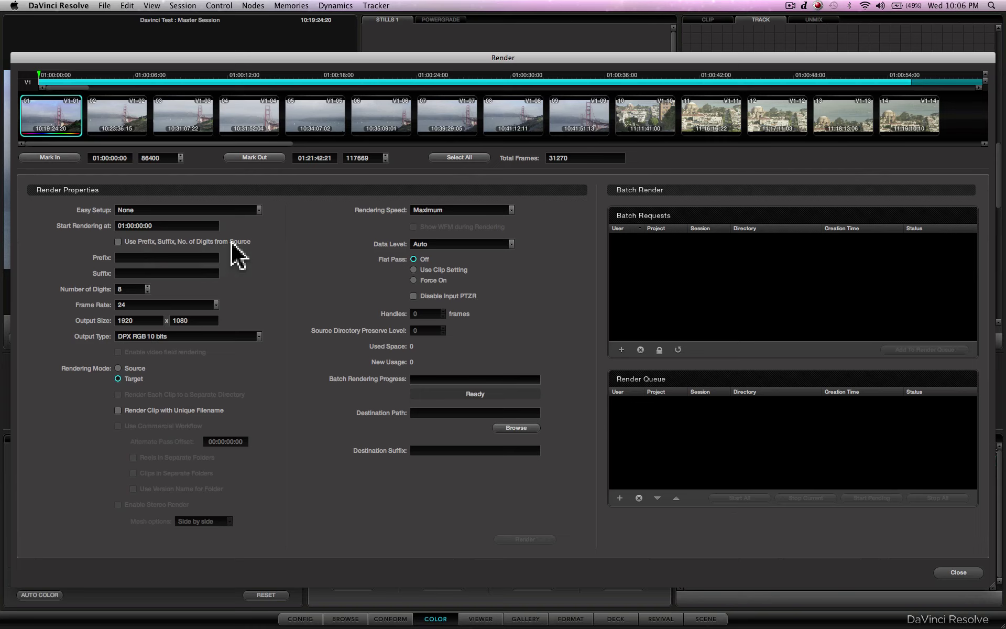
left_click(118, 241)
Step: Set the render output type to MXF DNxHD 1080p 36 8 bits and mark the render range's out point
left_click(247, 335)
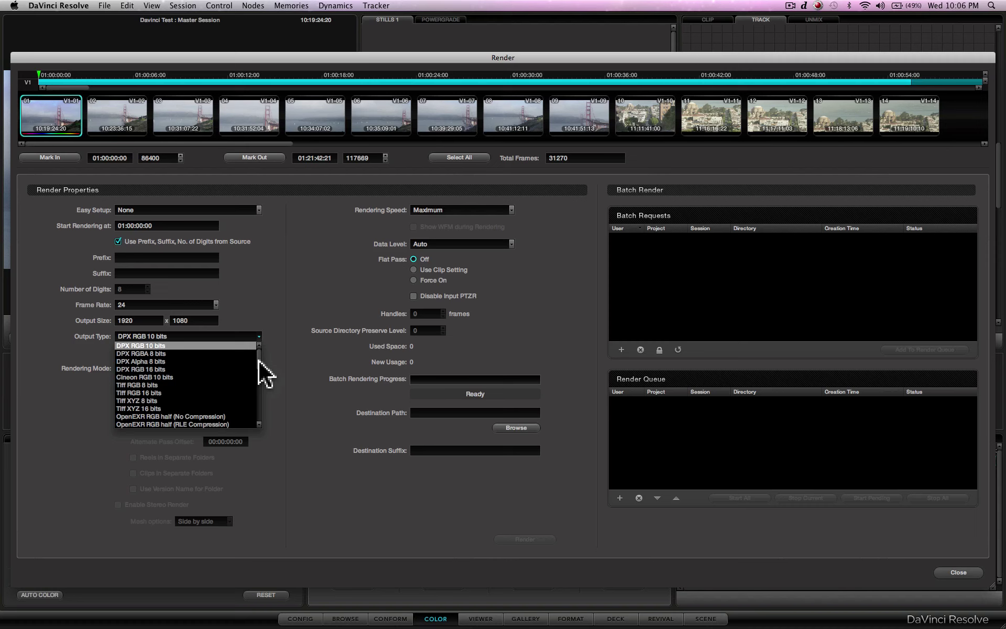
left_click_drag(258, 360, 260, 411)
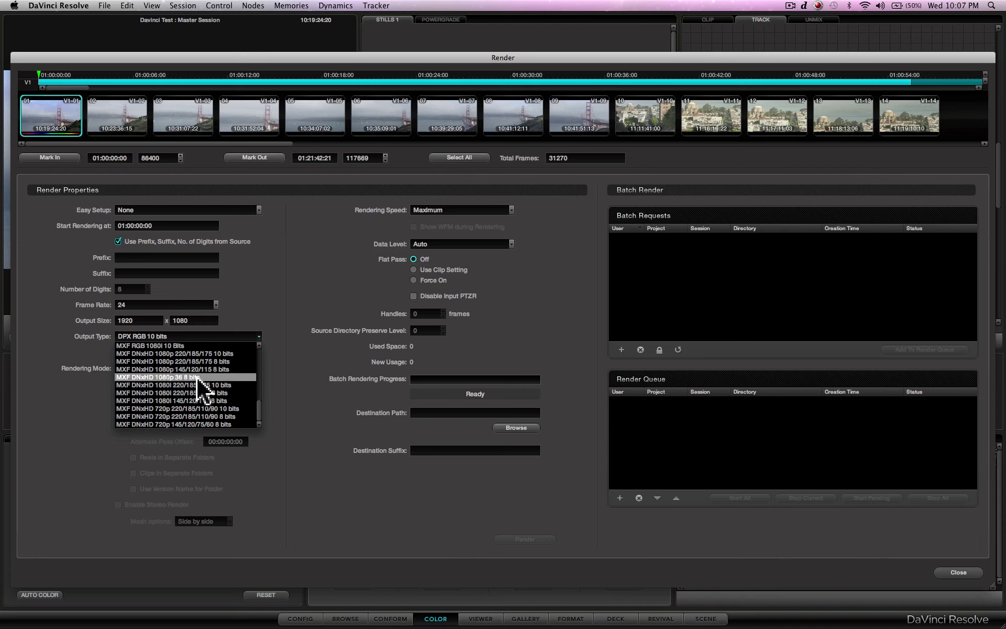
left_click(200, 385)
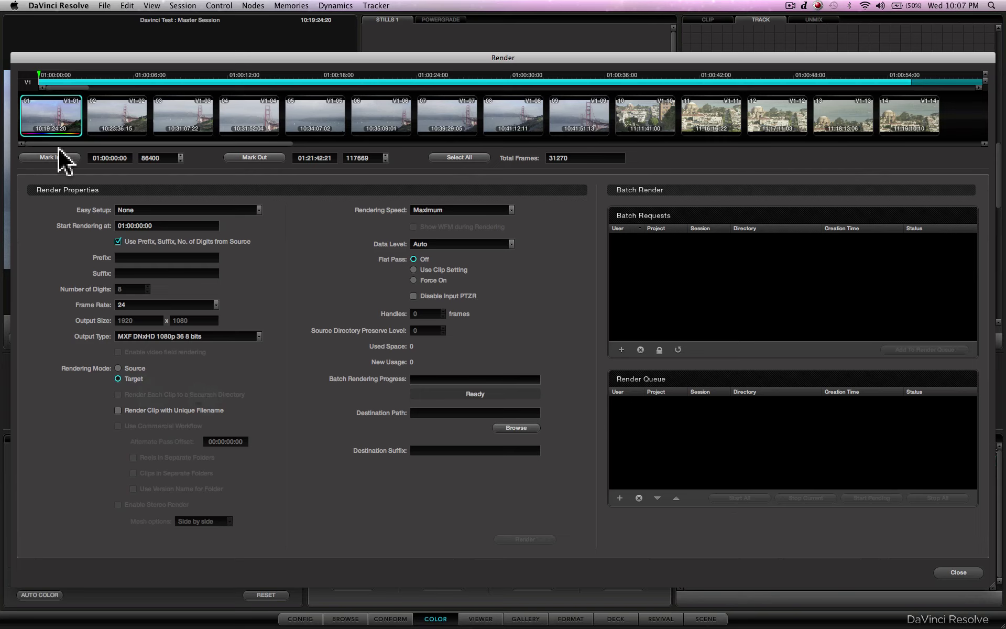
left_click(247, 158)
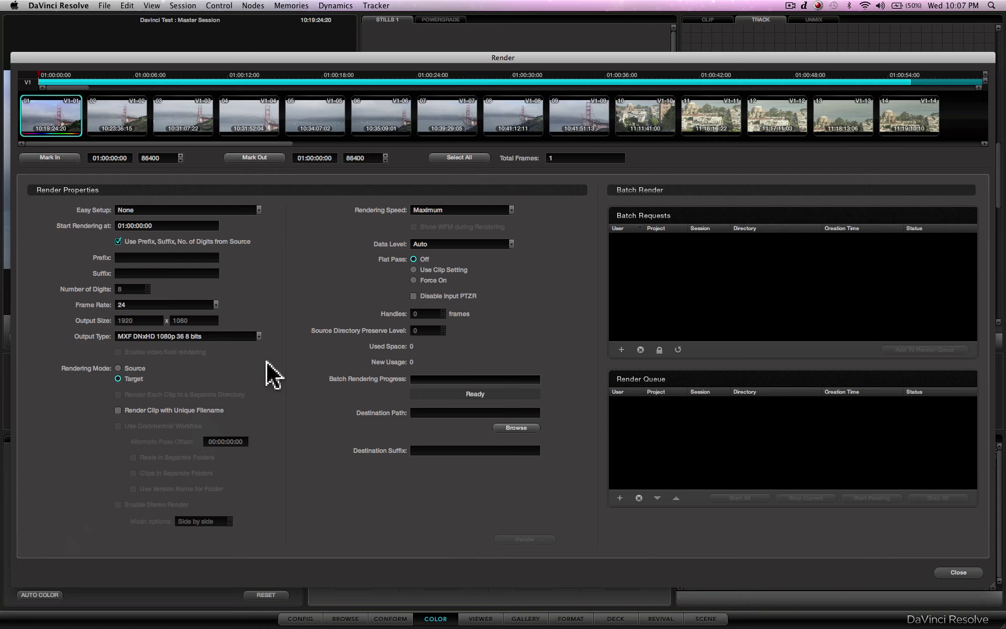
Step: Try the unique filename option and Source rendering mode with the commercial workflow, and return the rendering mode to Target
left_click(118, 411)
left_click(118, 367)
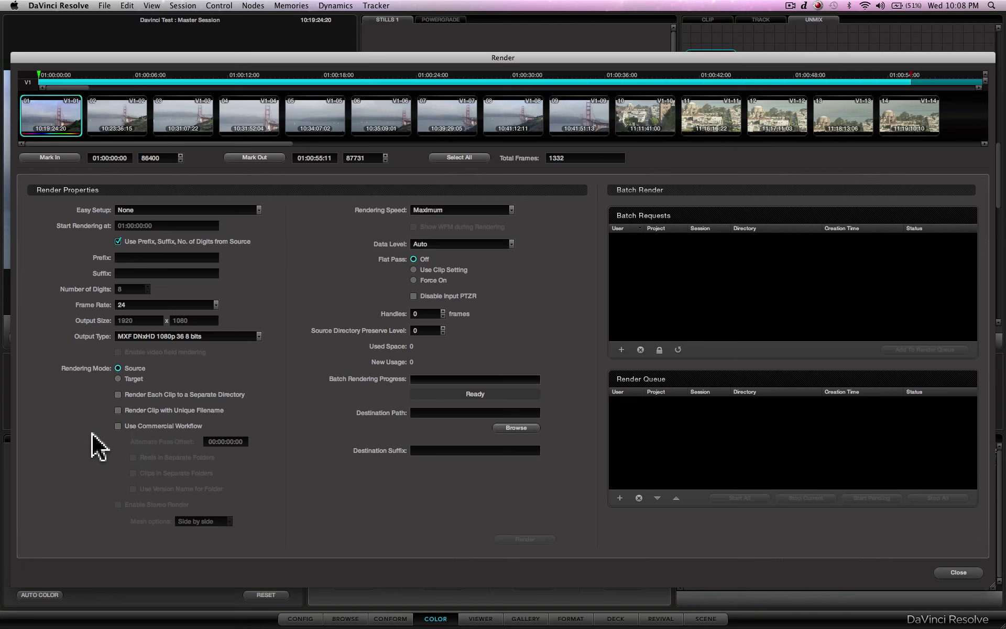
left_click(141, 425)
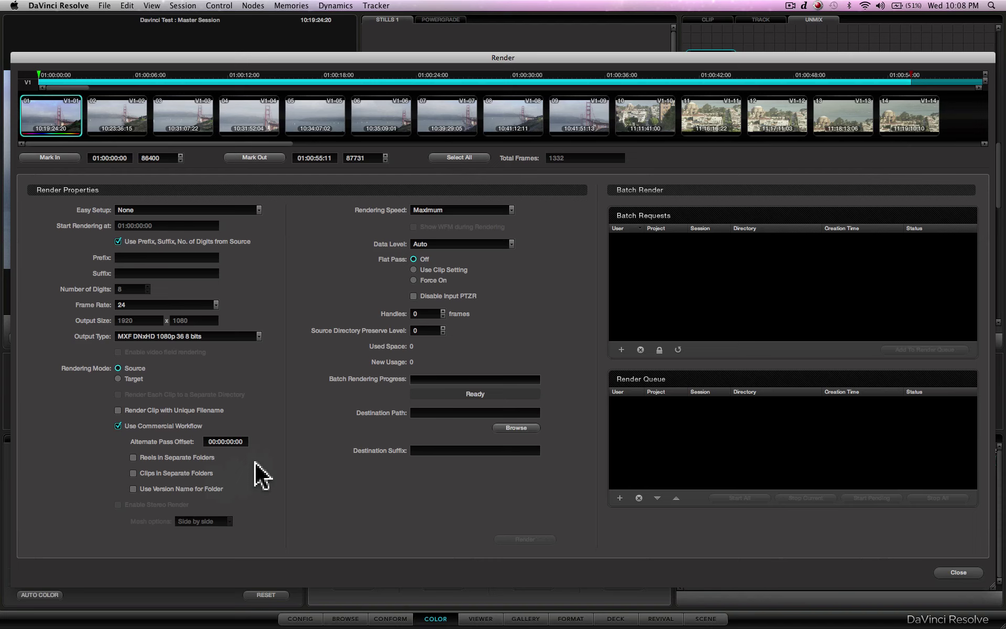
left_click(118, 426)
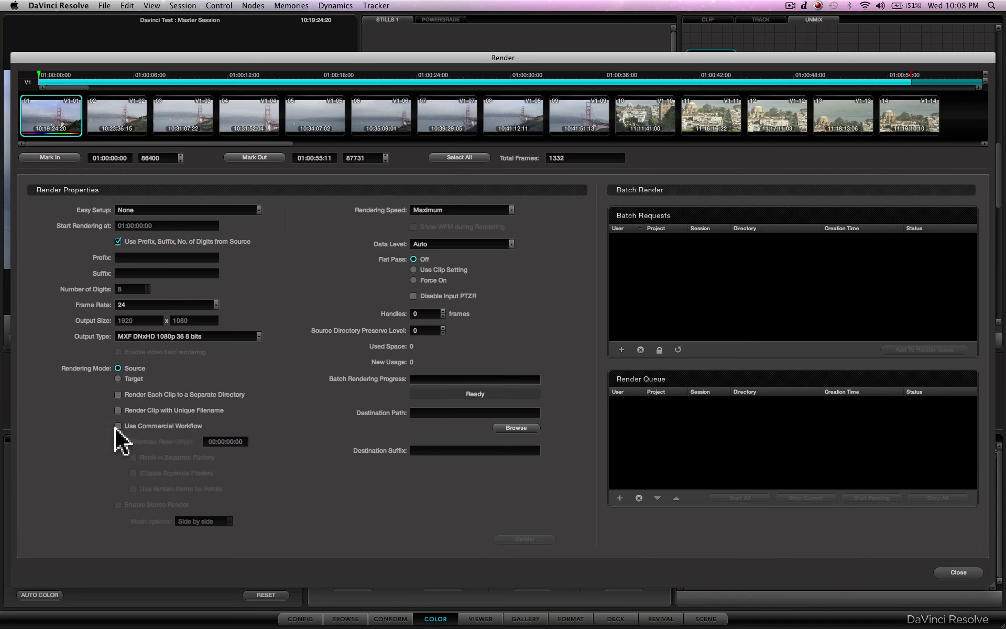
left_click(118, 378)
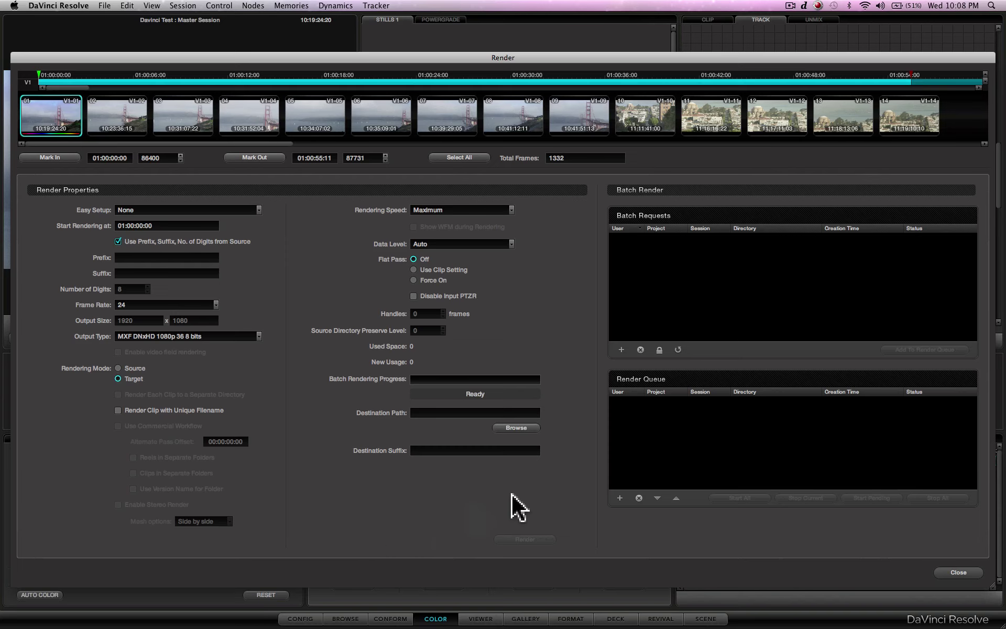
Step: Create a "davinci test" folder on the Desktop as the render destination and start the render
left_click(515, 428)
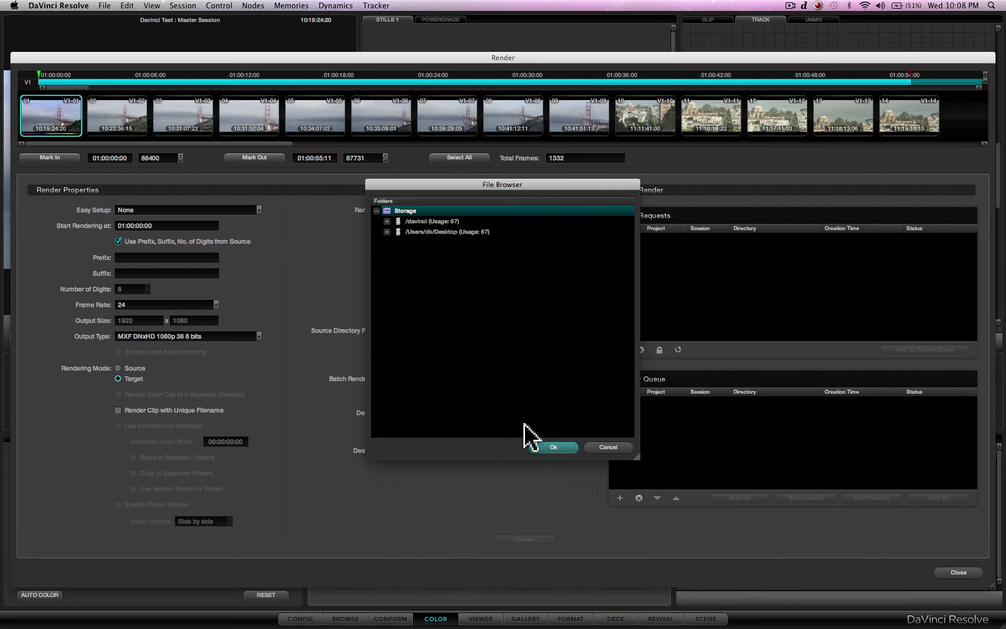
left_click(386, 232)
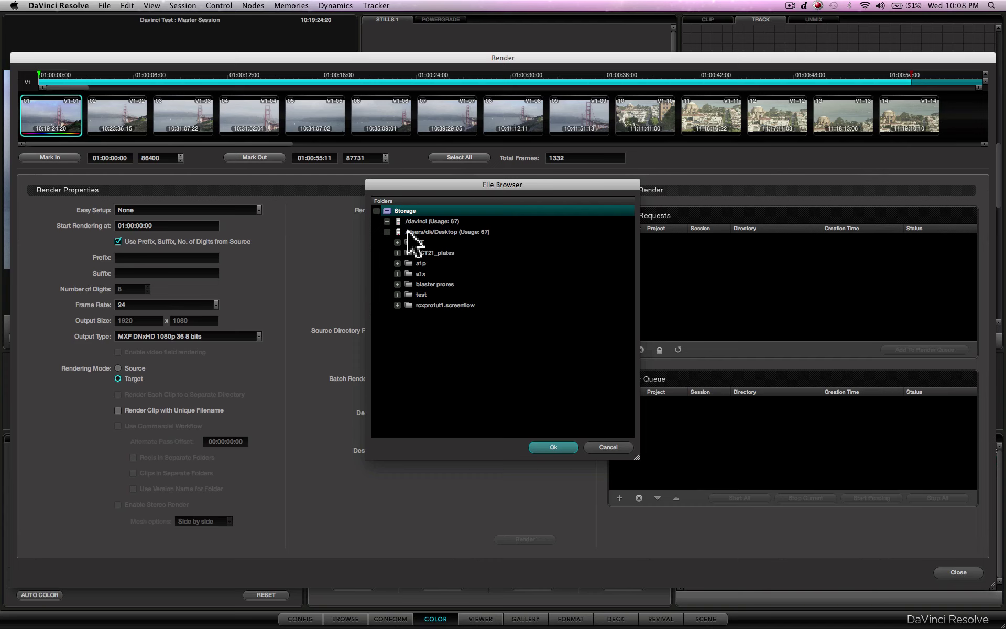
right_click(409, 233)
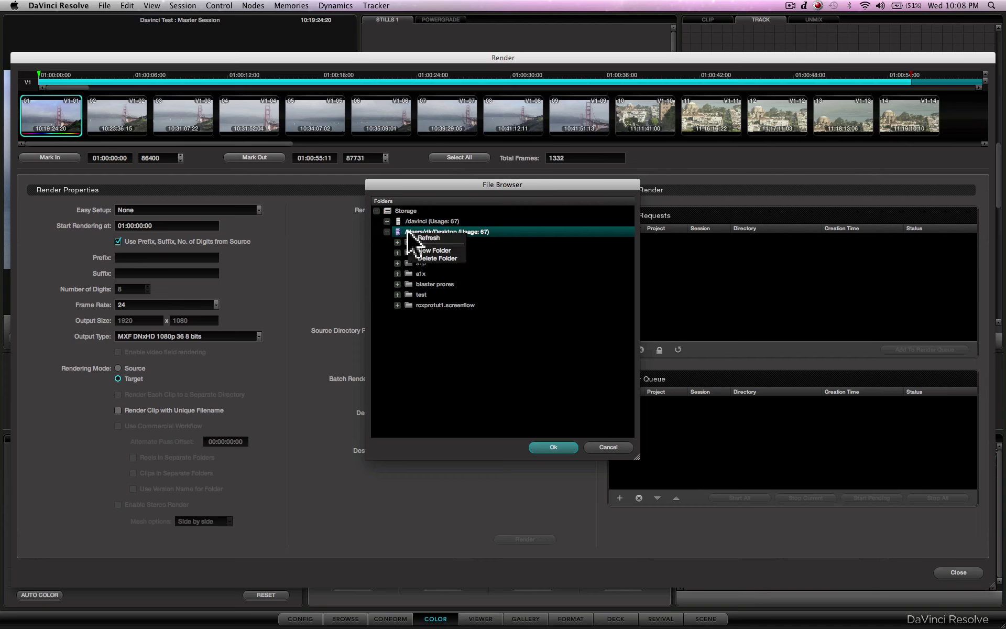
left_click(438, 249)
type("davinci test")
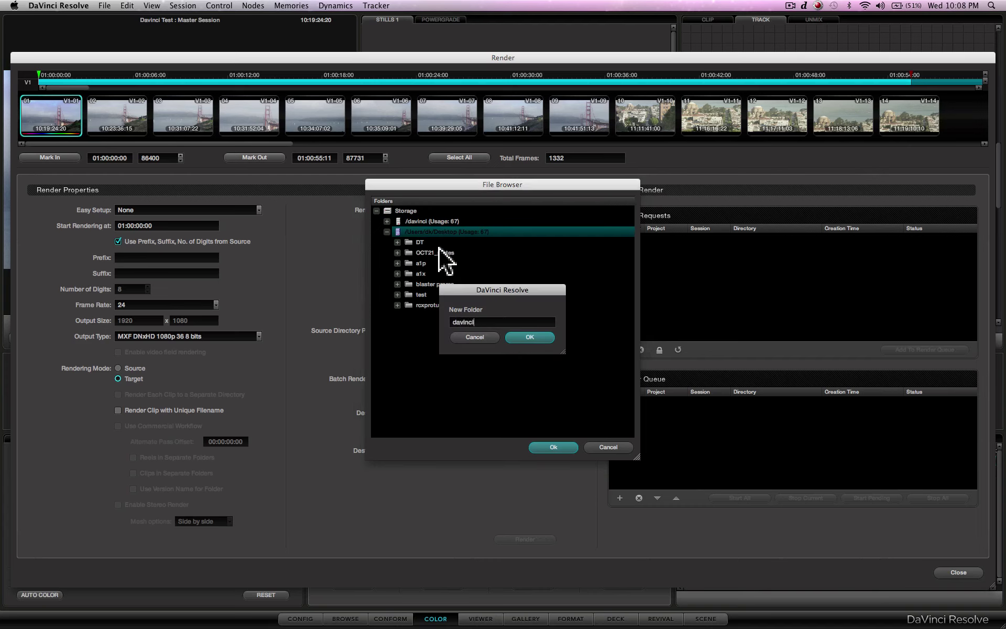
left_click(544, 337)
left_click(542, 447)
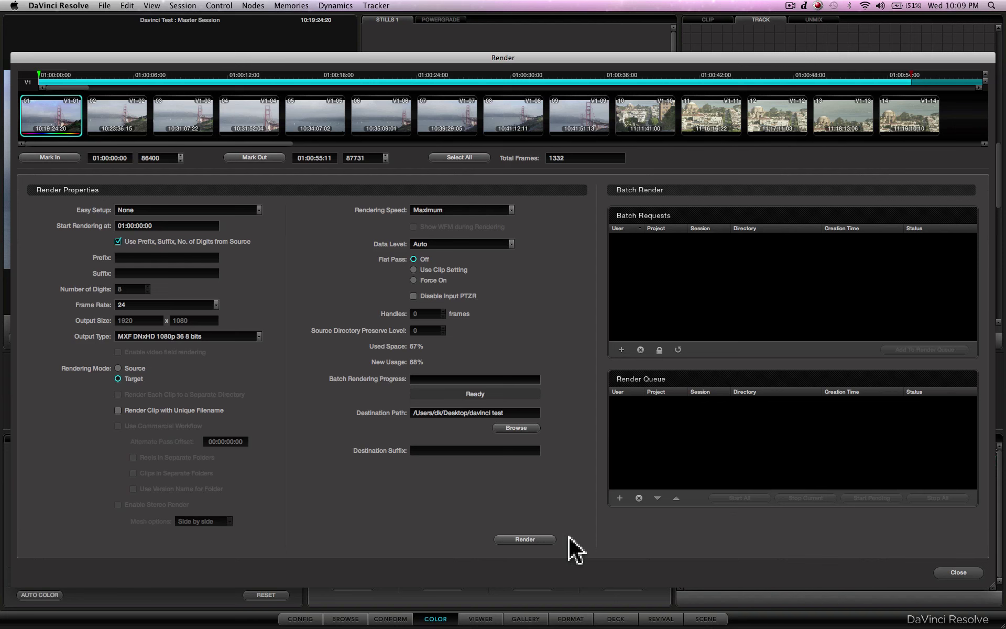
left_click(524, 539)
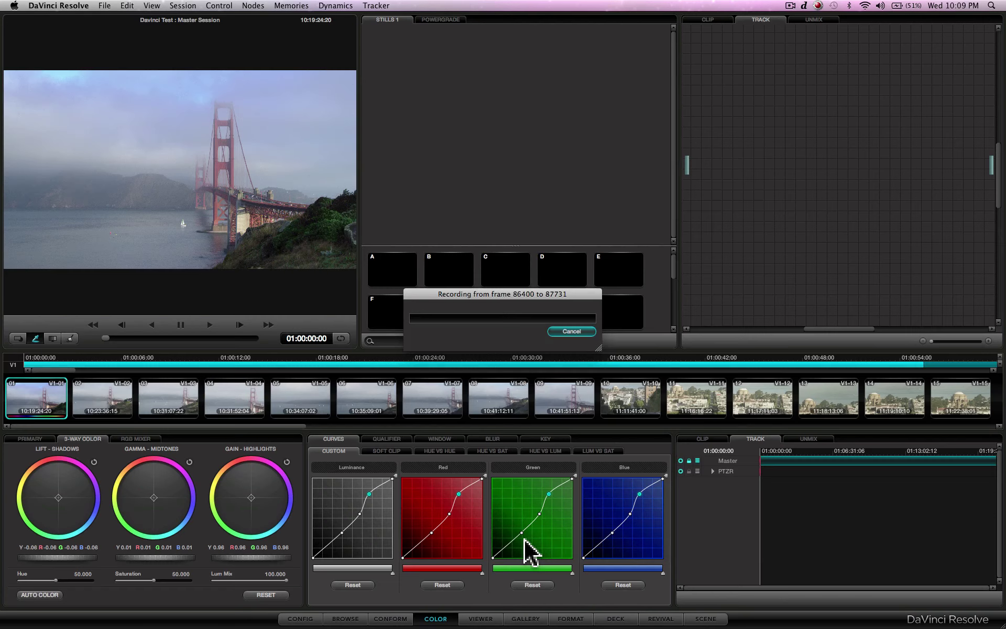